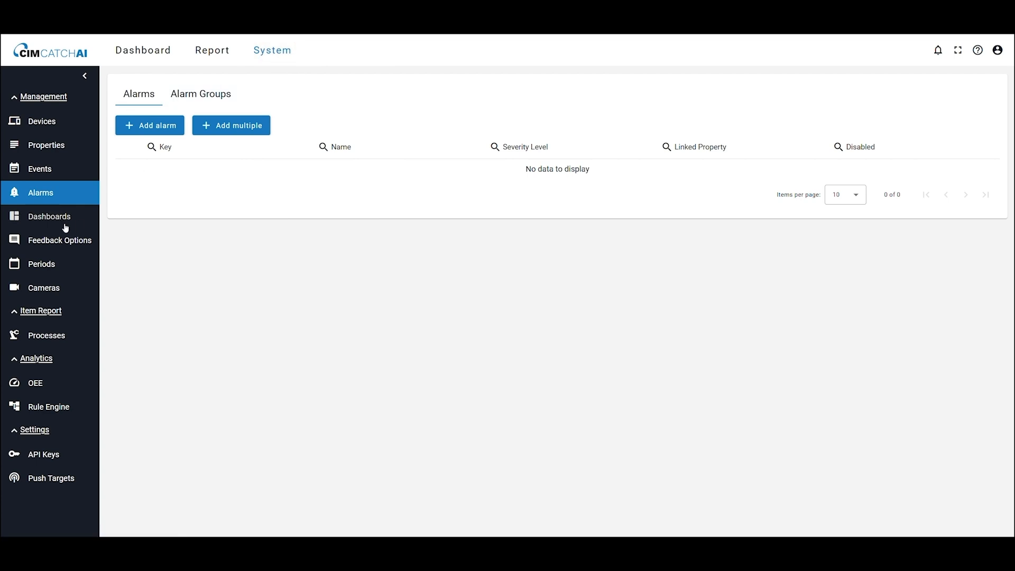
Step: Create a new dashboard named "Case #2 - OEE Overview"
{"action": "left_click", "coordinate": [156, 133]}
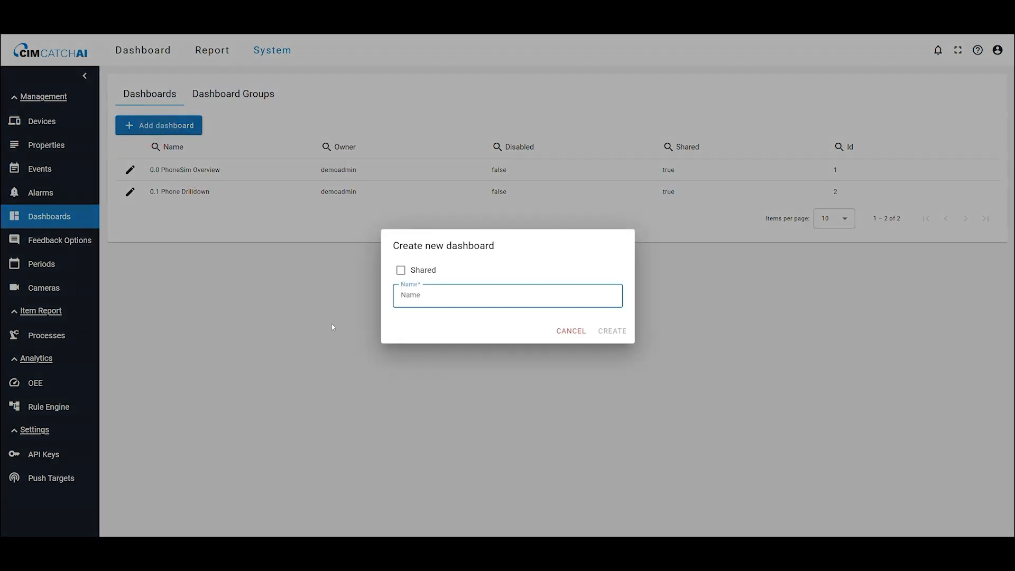
{"action": "type", "text": "Case #2 - OEE Overview"}
{"action": "left_click", "coordinate": [611, 331]}
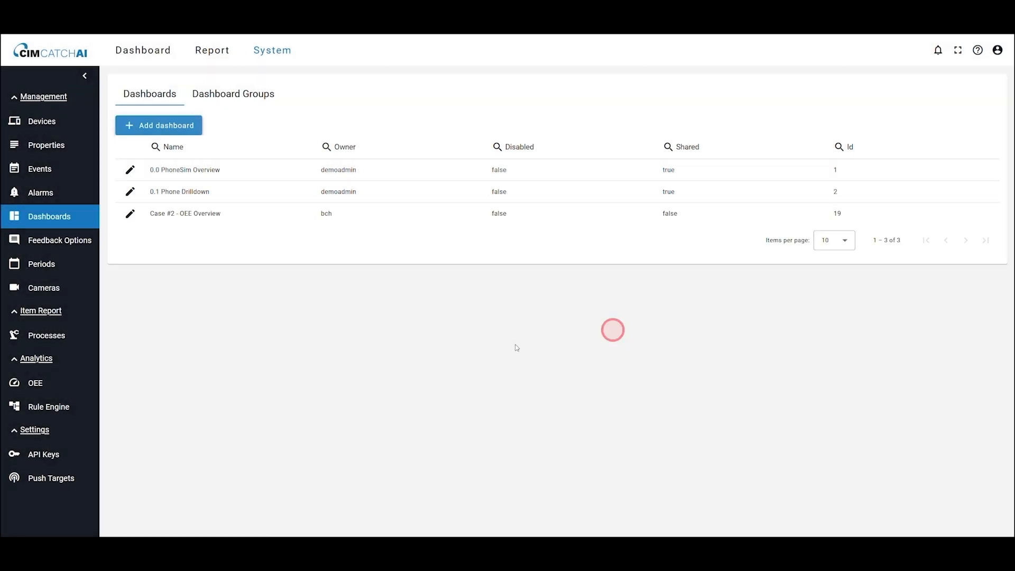
Step: Open the "Case #2 - OEE Overview" dashboard for viewing
{"action": "left_click", "coordinate": [143, 50]}
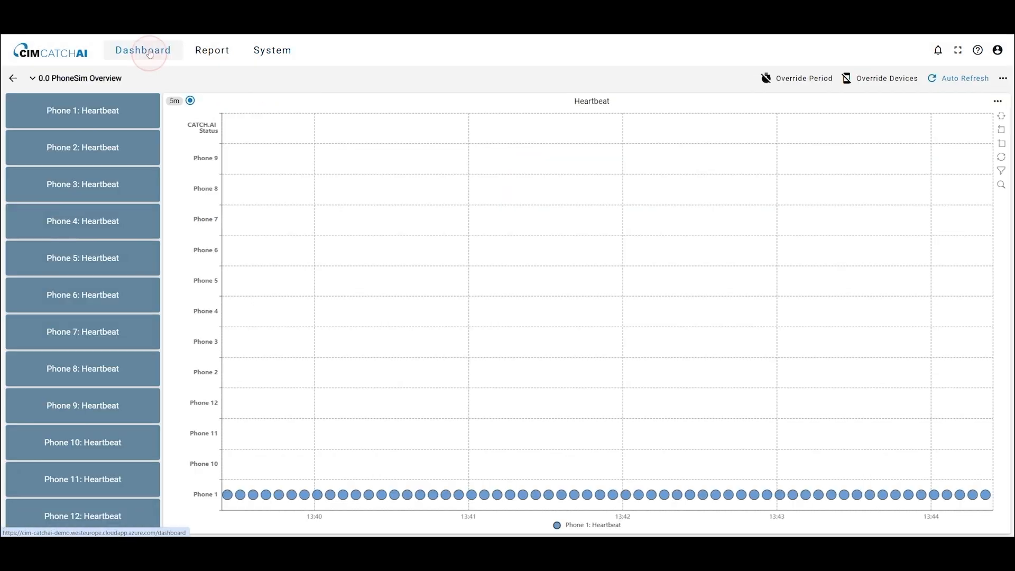
{"action": "left_click", "coordinate": [142, 85]}
{"action": "left_click", "coordinate": [112, 179]}
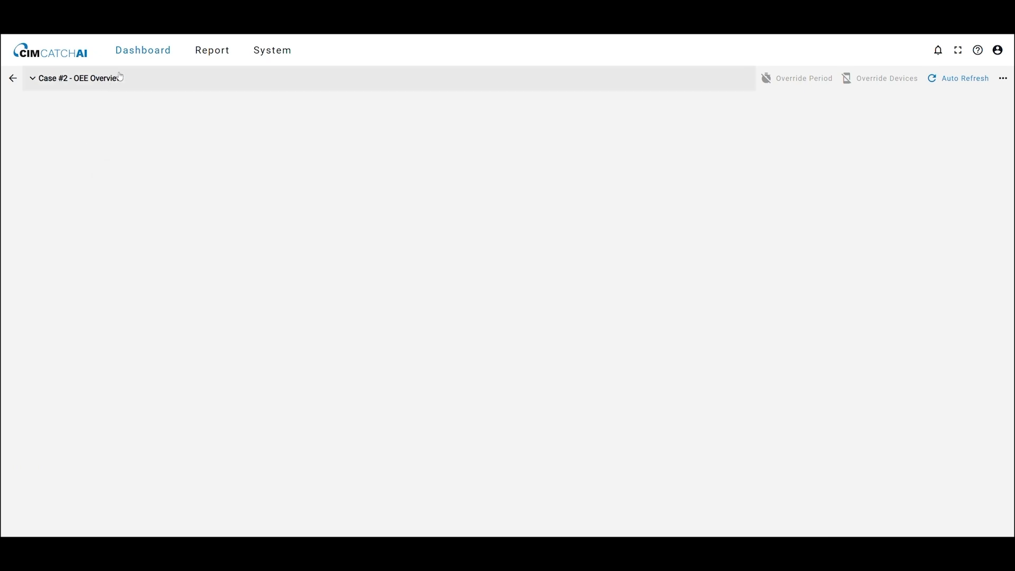
Step: Update the OEE general settings with Produced count (p9) as produced property and Reject count (p10) as reject property
{"action": "left_click", "coordinate": [267, 49]}
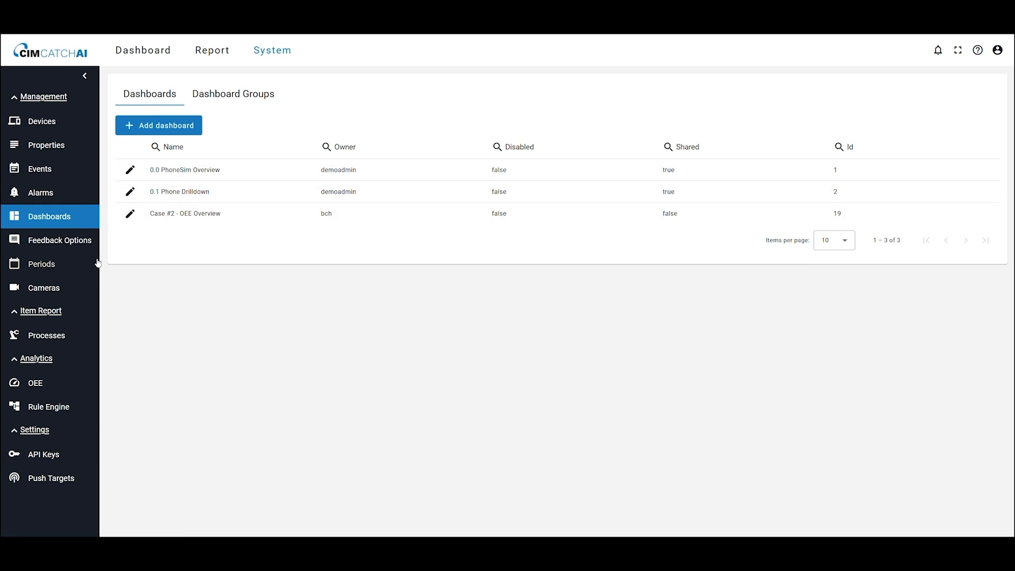
{"action": "left_click", "coordinate": [55, 391]}
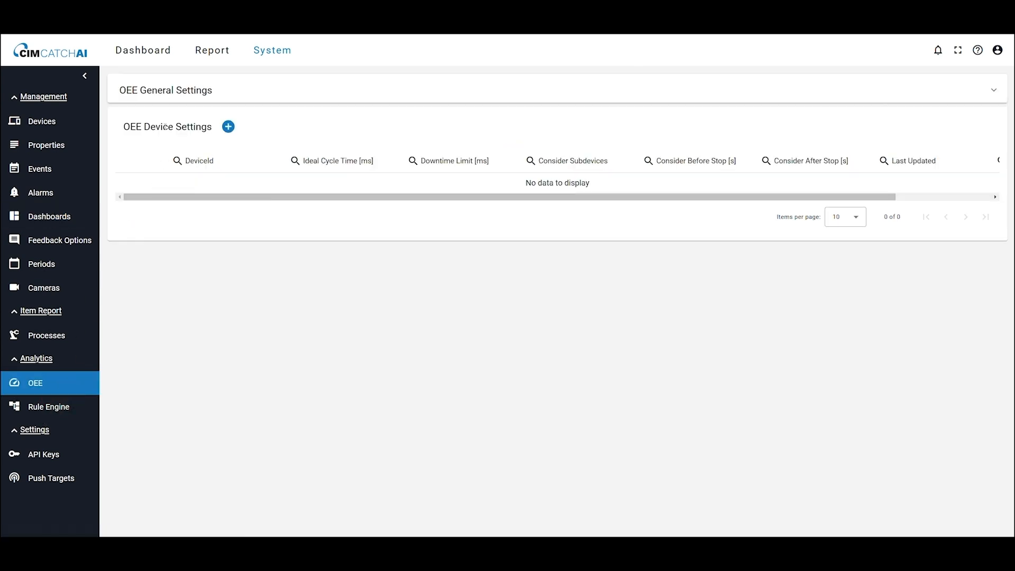
{"action": "left_click", "coordinate": [165, 92]}
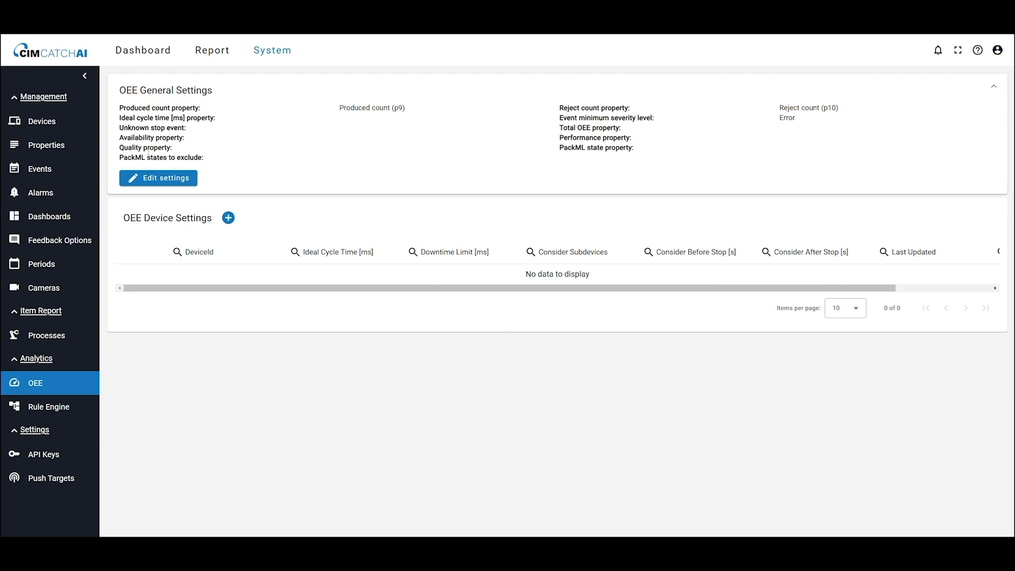
{"action": "left_click", "coordinate": [147, 180]}
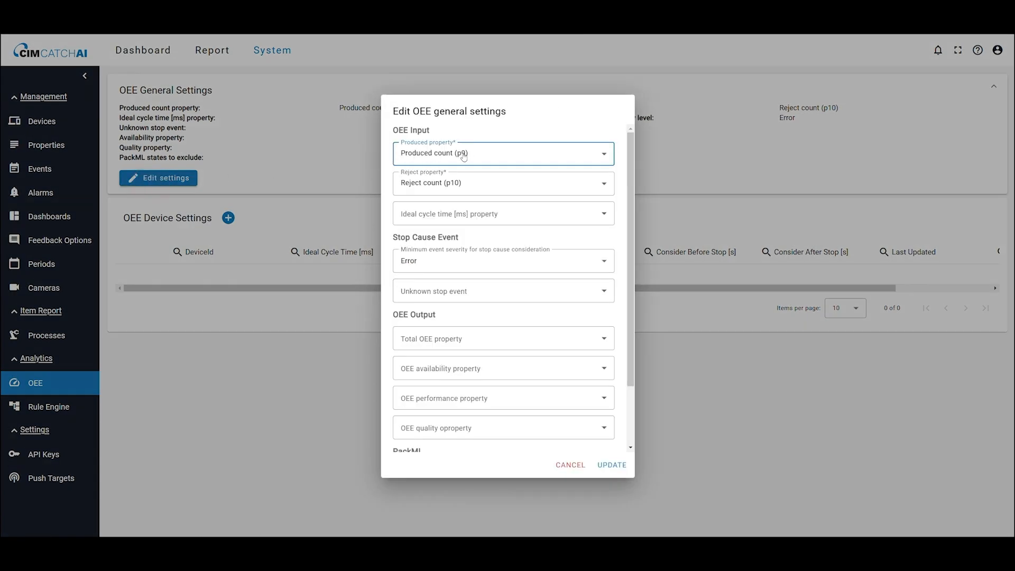
{"action": "left_click", "coordinate": [497, 157]}
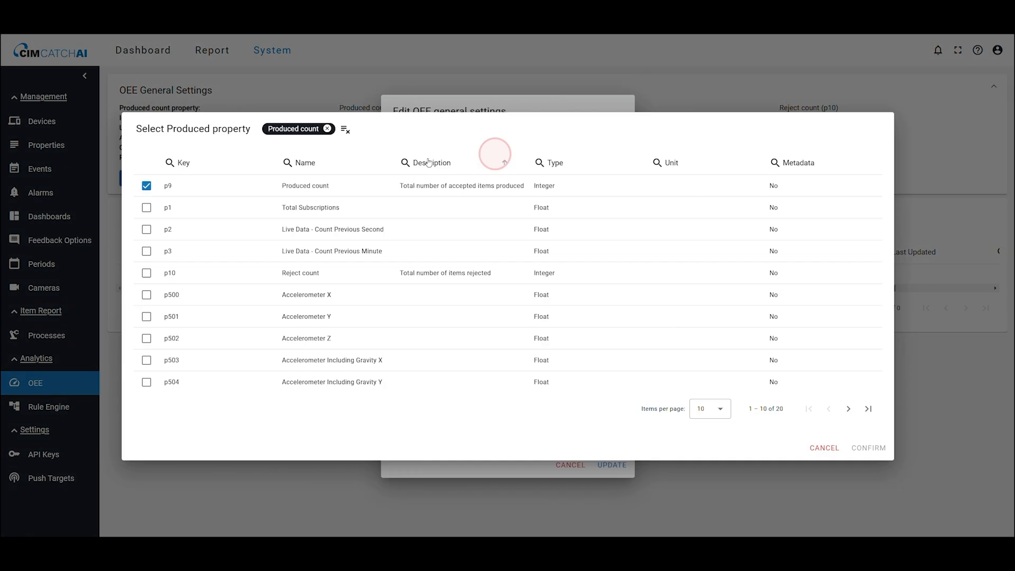
{"action": "left_click", "coordinate": [881, 452]}
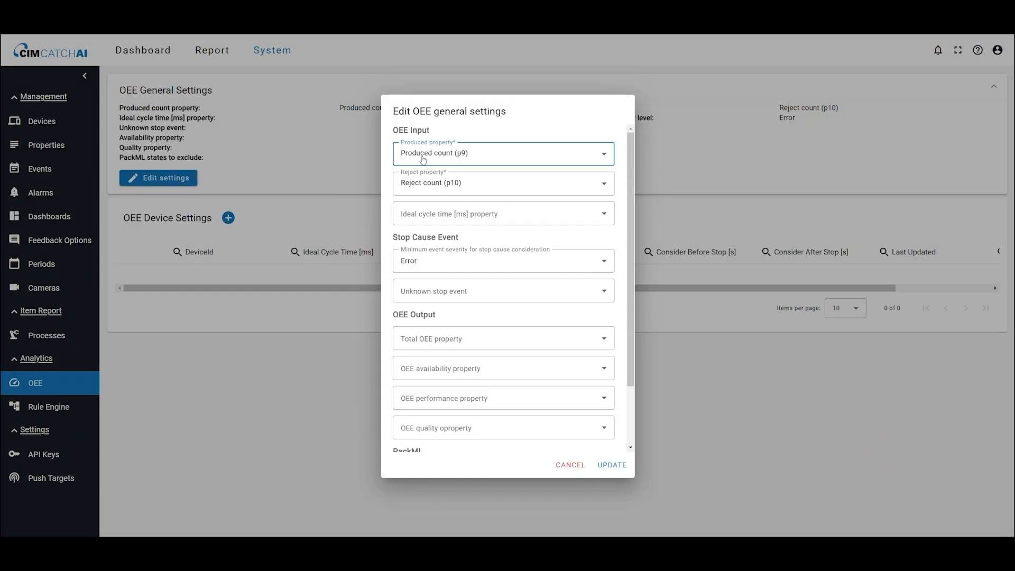
{"action": "left_click", "coordinate": [429, 185]}
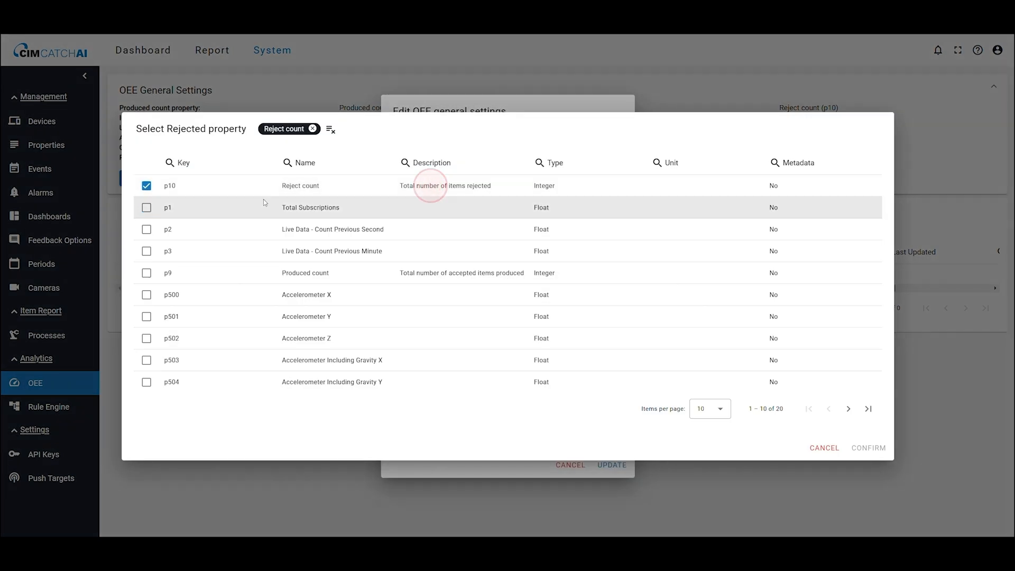
{"action": "double_click", "coordinate": [148, 186]}
{"action": "left_click", "coordinate": [831, 445]}
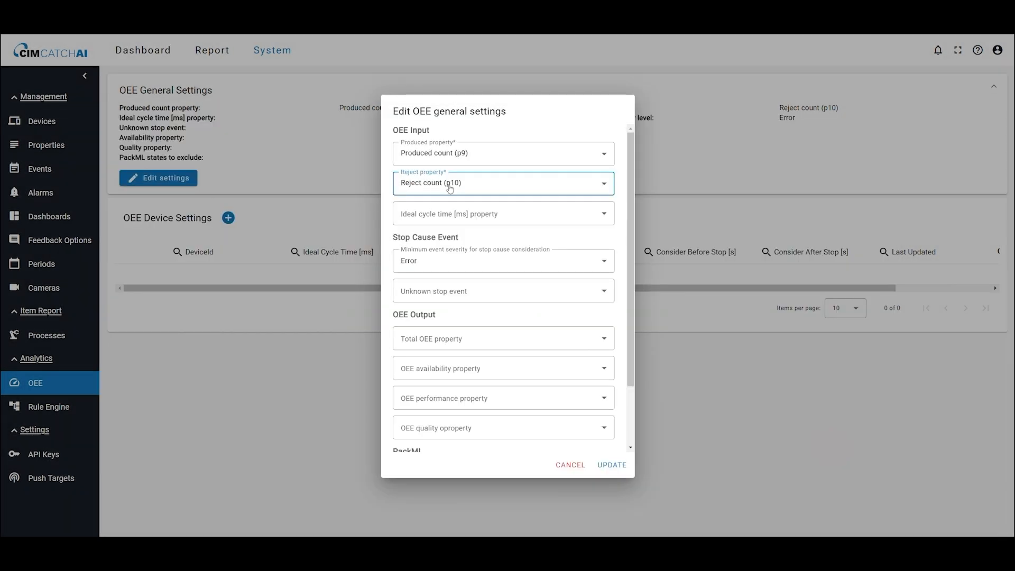
{"action": "left_click", "coordinate": [614, 465]}
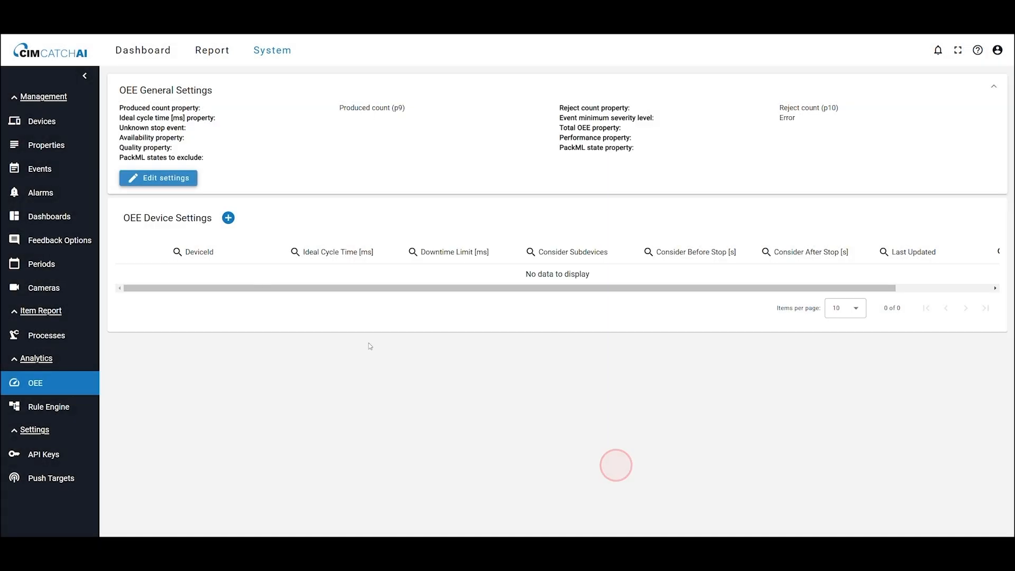
Step: Create OEE device settings for Phone1 with ideal cycle time 200 ms and downtime limit 5000 ms
{"action": "left_click", "coordinate": [228, 219]}
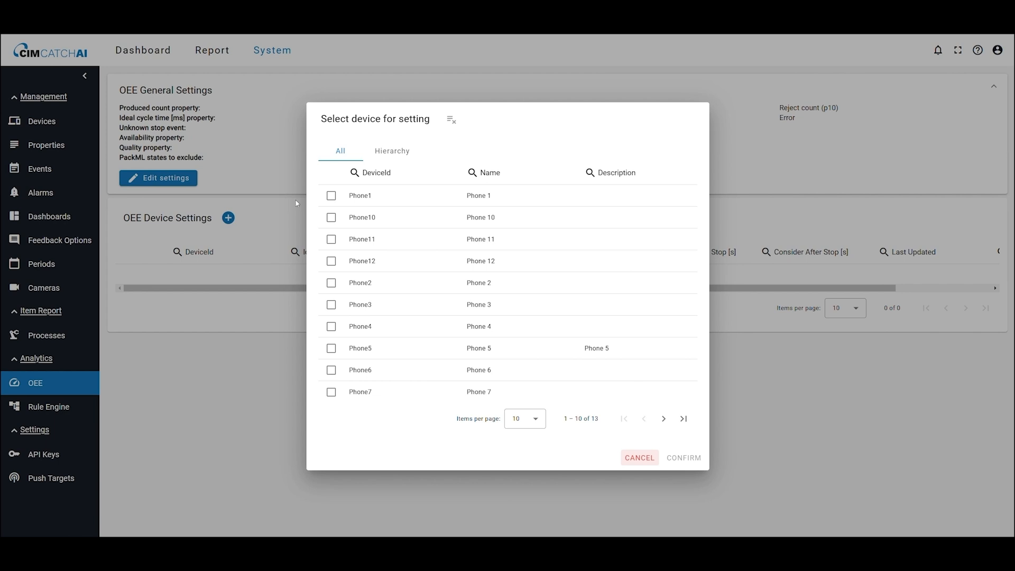
{"action": "left_click", "coordinate": [331, 196]}
{"action": "left_click", "coordinate": [682, 457]}
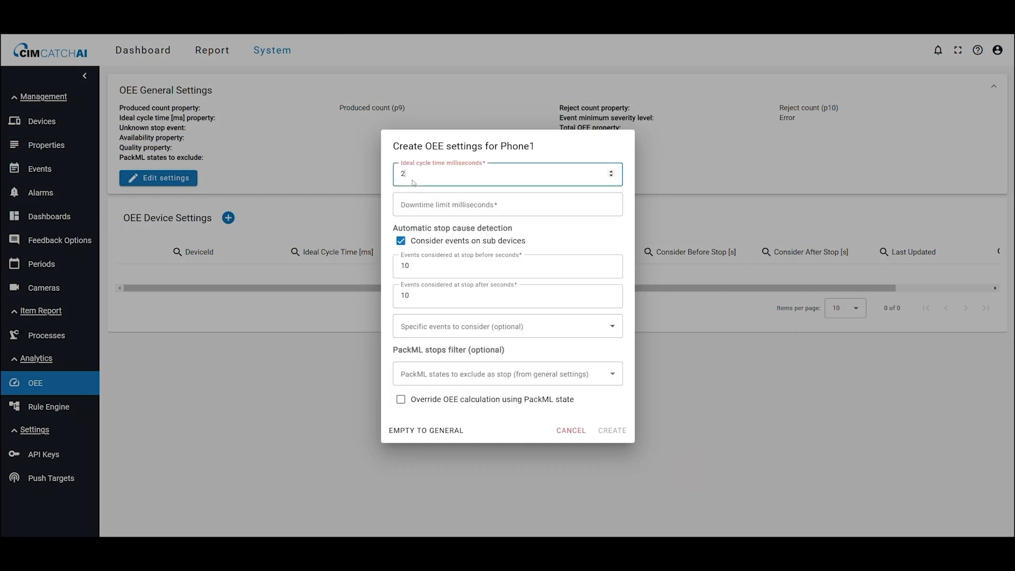
{"action": "key", "text": "Tab"}
{"action": "type", "text": "5"}
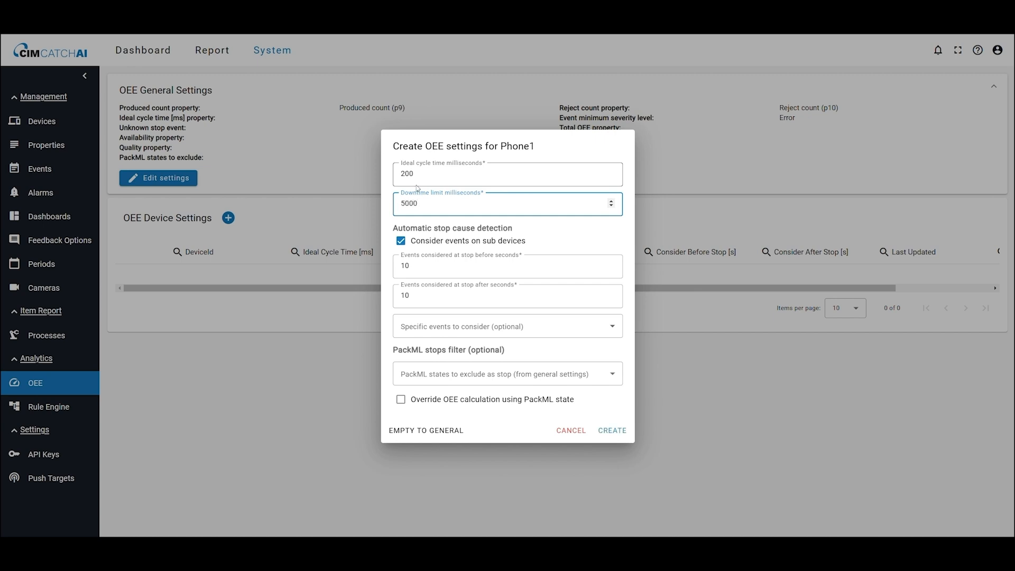
{"action": "left_click", "coordinate": [611, 431]}
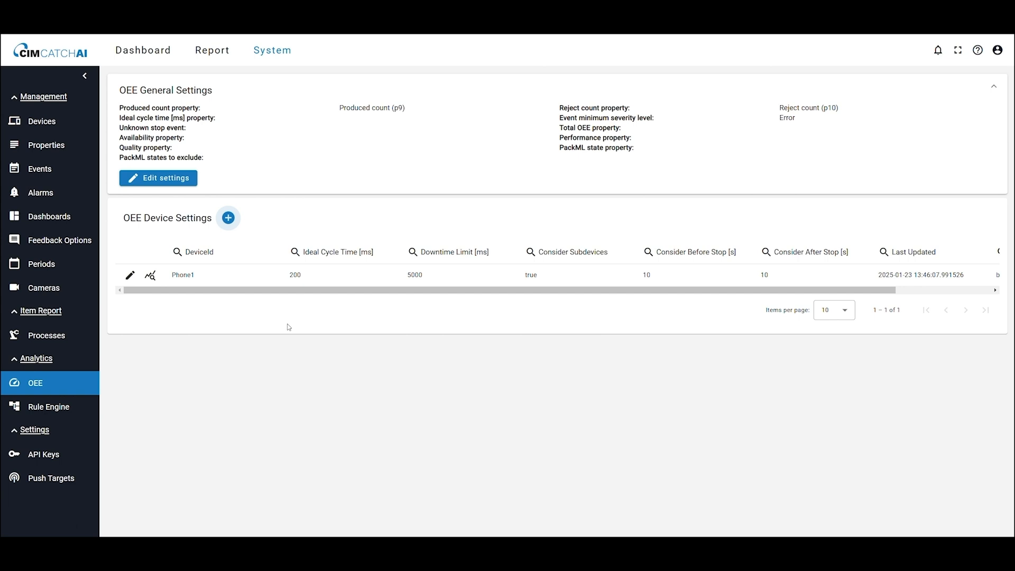
Step: Start a new rule in the Rule Engine named "Produce Item"
{"action": "left_click", "coordinate": [51, 411]}
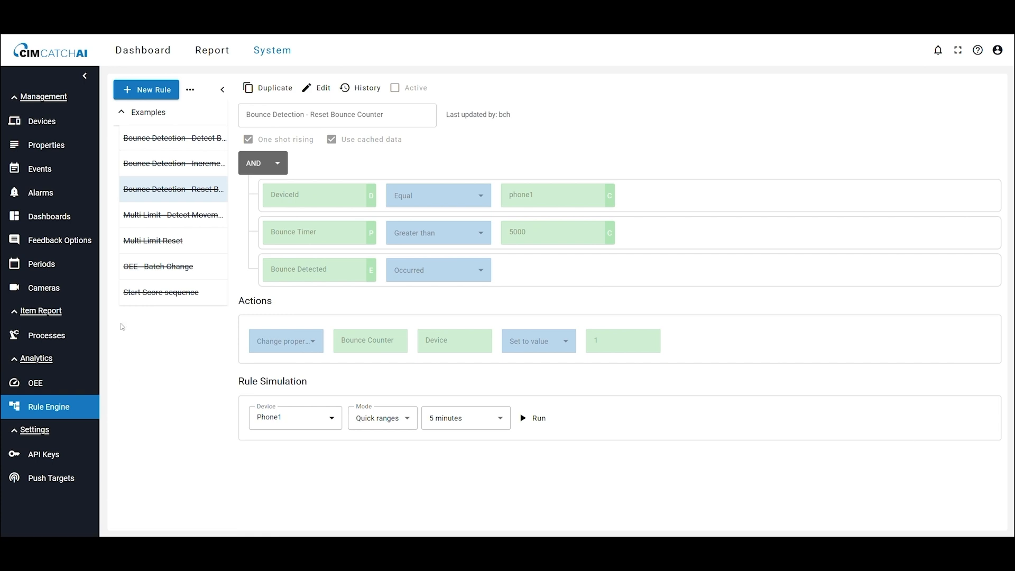
{"action": "left_click", "coordinate": [167, 91]}
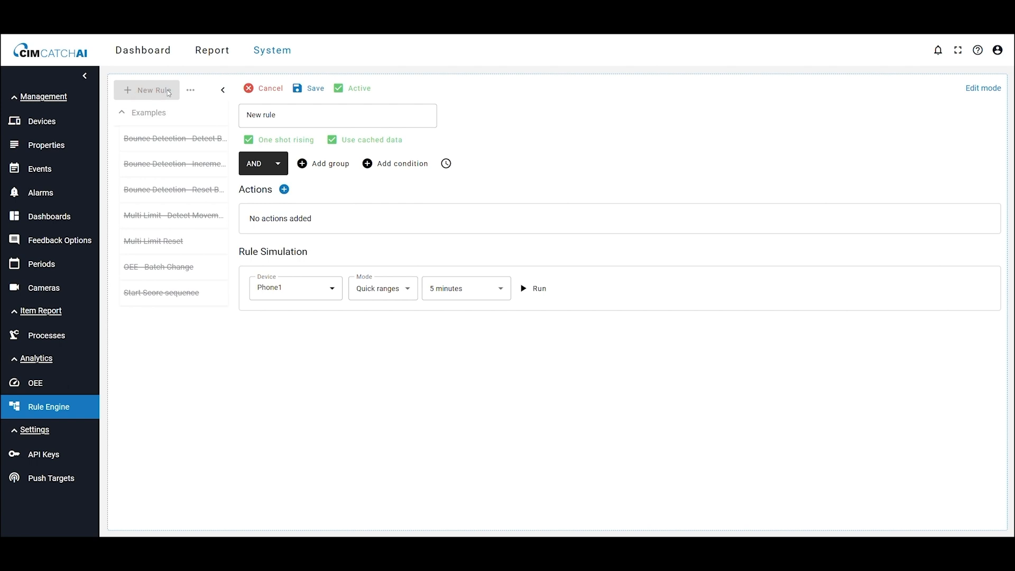
{"action": "left_click", "coordinate": [278, 125]}
{"action": "key", "text": "BackSpace"}
{"action": "key", "text": "BackSpace"}
{"action": "key", "text": "BackSpace"}
{"action": "key", "text": "BackSpace"}
{"action": "key", "text": "BackSpace"}
{"action": "type", "text": "Produ"}
Step: Add a Change property action that increments the Produced count property
{"action": "left_click", "coordinate": [283, 189]}
{"action": "left_click", "coordinate": [286, 229]}
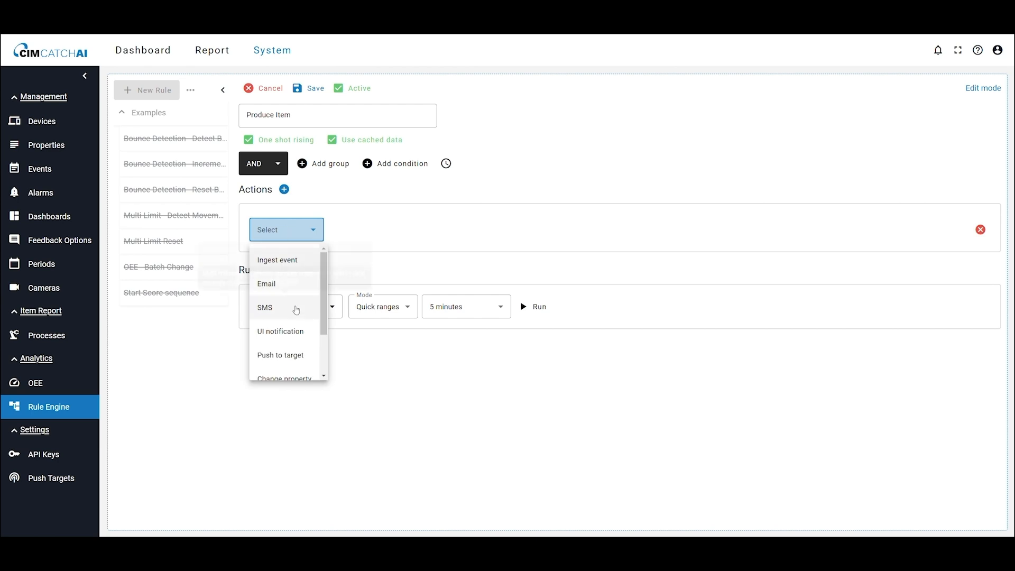
{"action": "scroll", "coordinate": [291, 327], "scroll_direction": "down", "scroll_amount": 2}
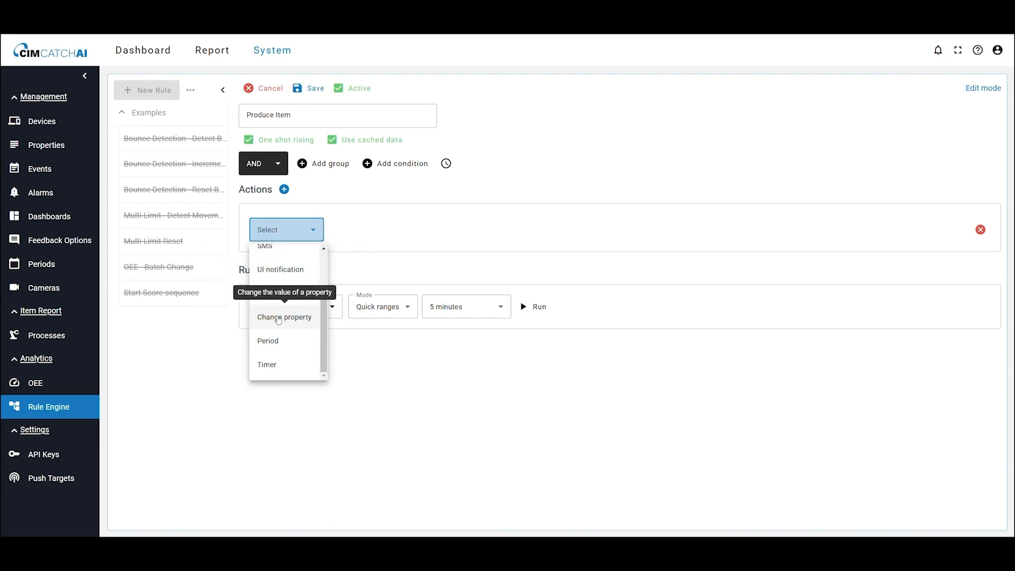
{"action": "left_click", "coordinate": [278, 320]}
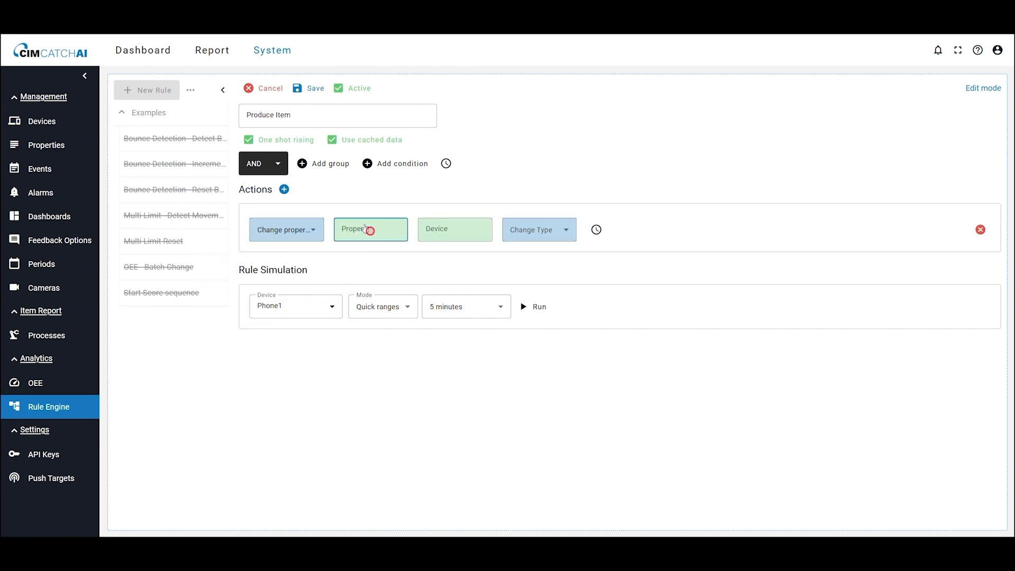
{"action": "left_click", "coordinate": [368, 229]}
{"action": "left_click", "coordinate": [299, 174]}
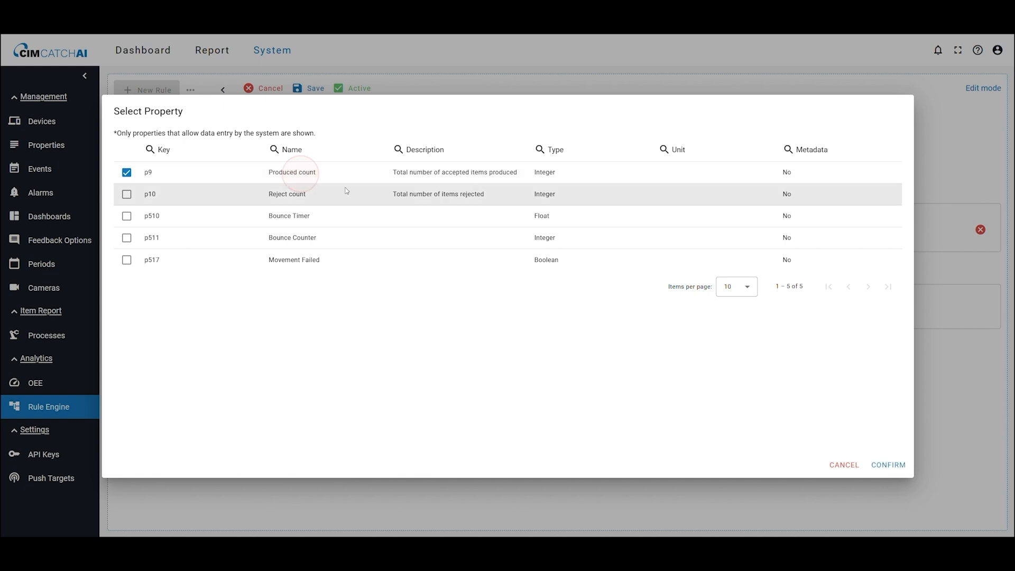
{"action": "left_click", "coordinate": [901, 466]}
{"action": "left_click", "coordinate": [538, 229]}
{"action": "left_click", "coordinate": [528, 266]}
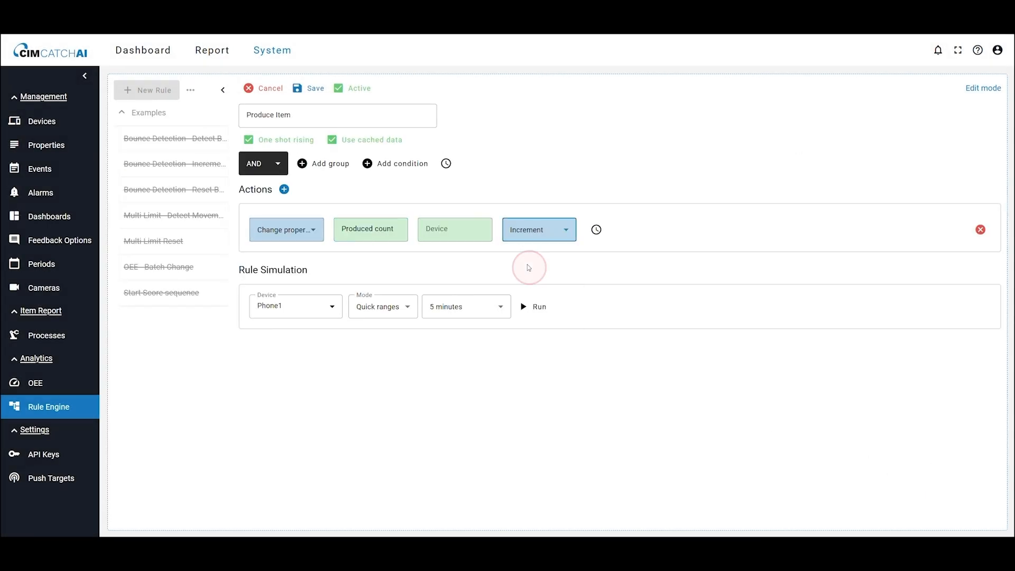
Step: Add a condition that Accelerometer X changes more than 0.5, then save the rule
{"action": "left_click", "coordinate": [396, 165]}
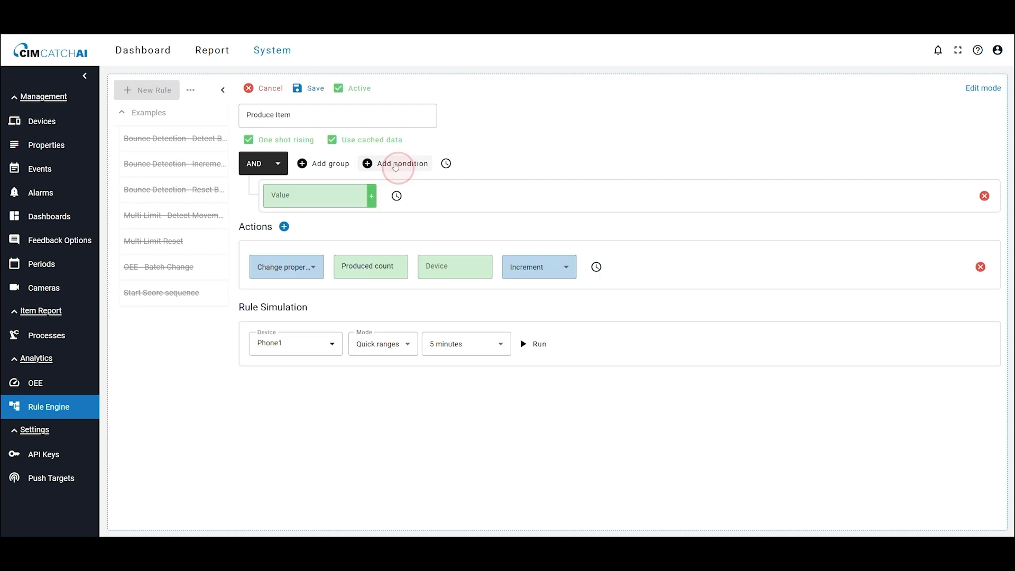
{"action": "left_click", "coordinate": [362, 195]}
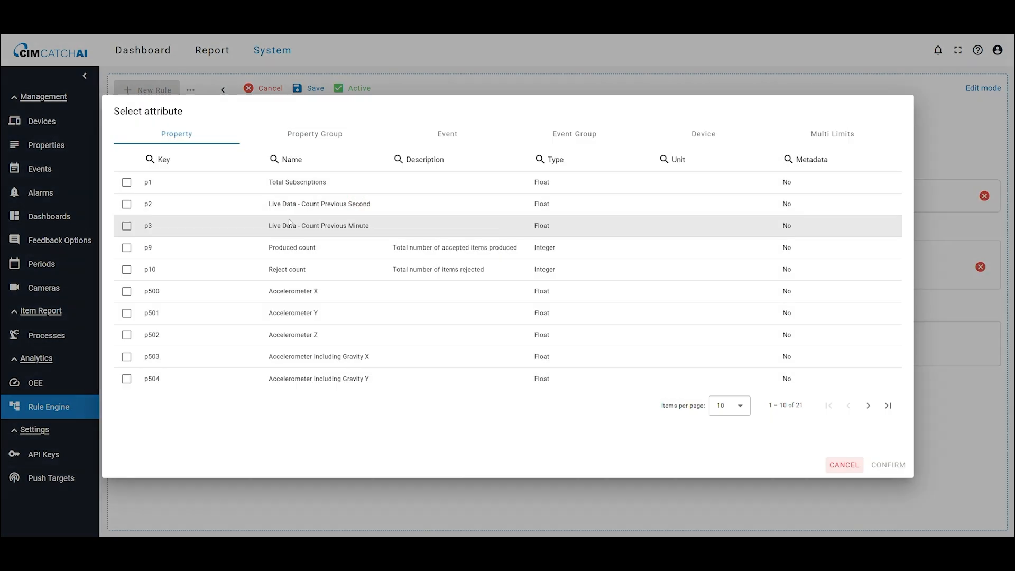
{"action": "left_click", "coordinate": [245, 291]}
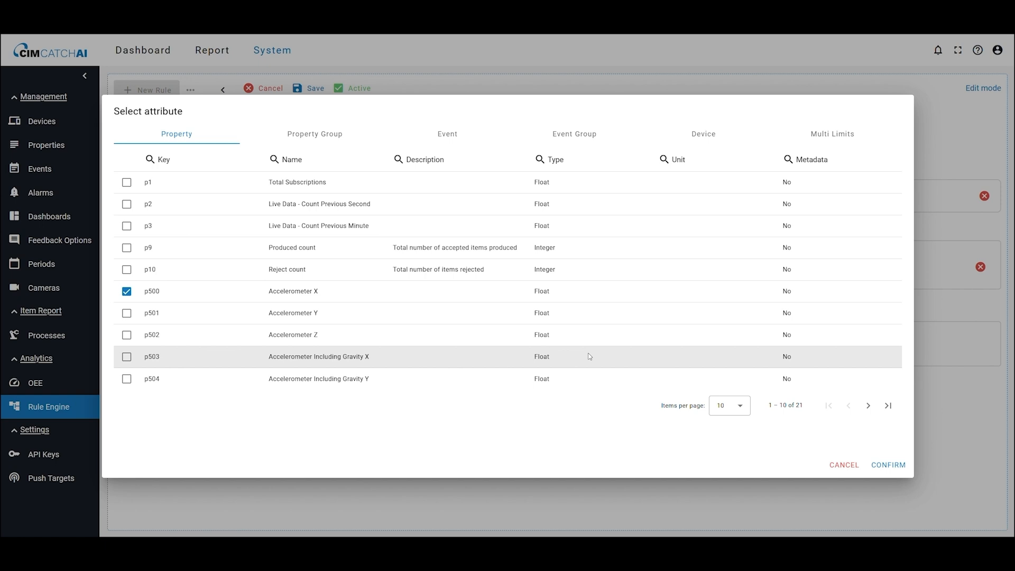
{"action": "left_click", "coordinate": [888, 465]}
{"action": "left_click", "coordinate": [454, 201]}
{"action": "scroll", "coordinate": [446, 272], "scroll_direction": "down", "scroll_amount": 2}
{"action": "scroll", "coordinate": [447, 294], "scroll_direction": "down", "scroll_amount": 1}
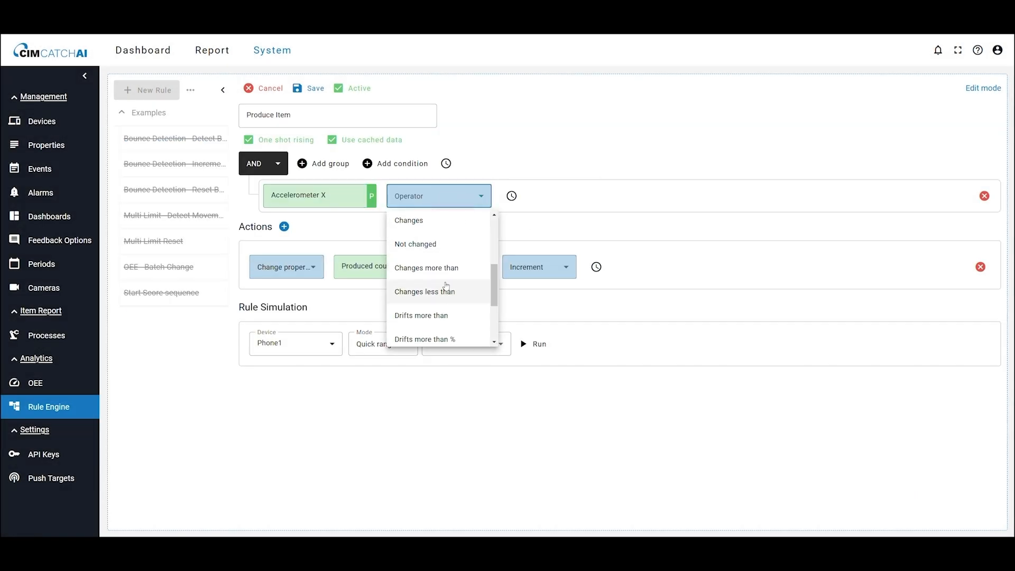
{"action": "left_click", "coordinate": [444, 271]}
{"action": "left_click", "coordinate": [544, 198]}
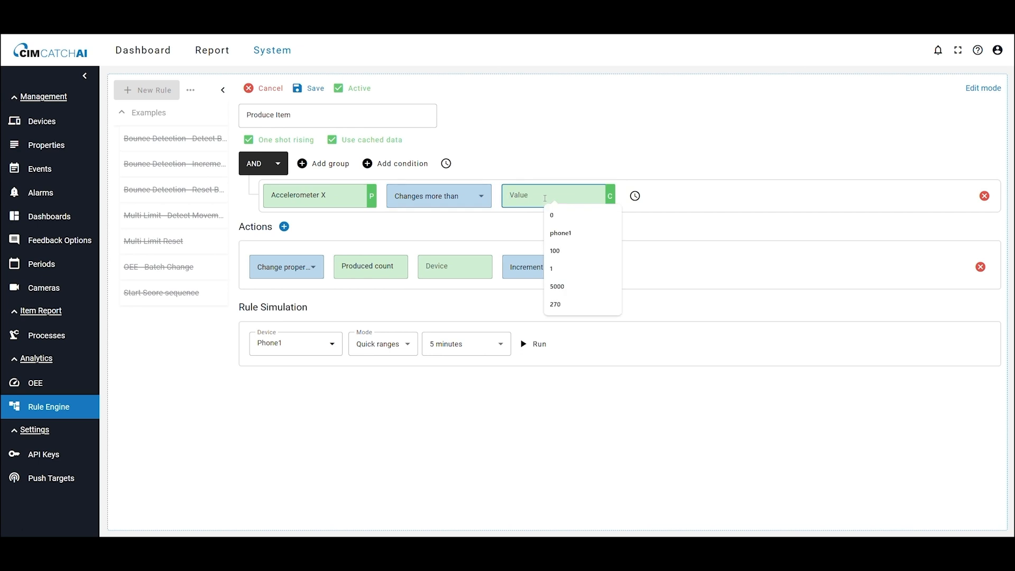
{"action": "type", "text": "0.5"}
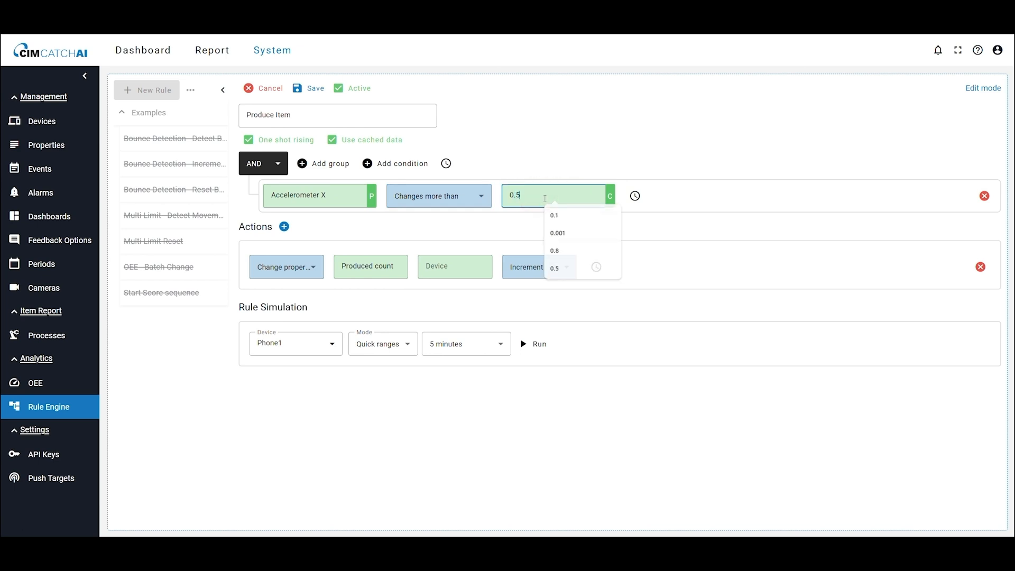
{"action": "left_click", "coordinate": [309, 89]}
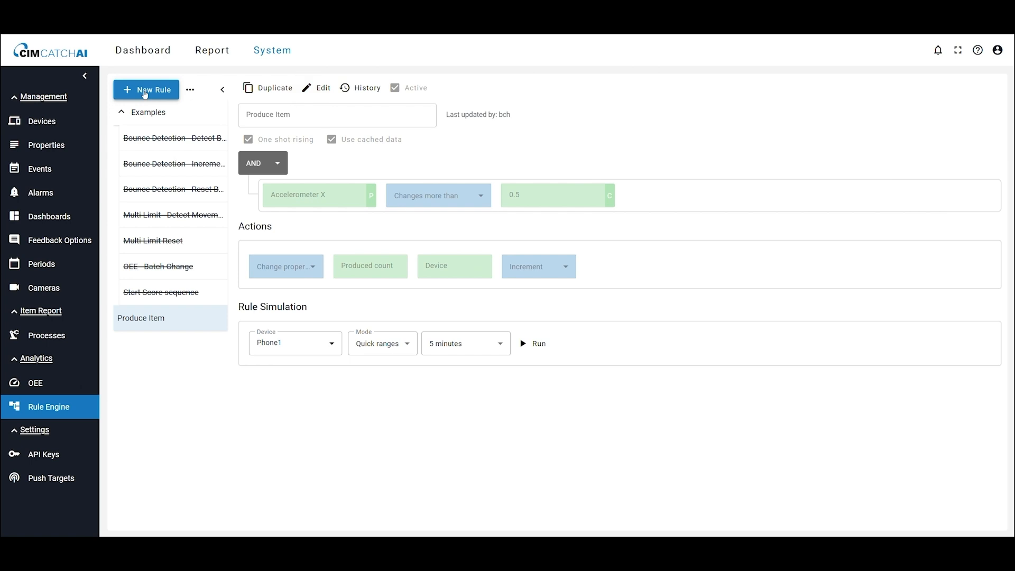
Step: Start another new rule named "Reject Item"
{"action": "left_click", "coordinate": [145, 93]}
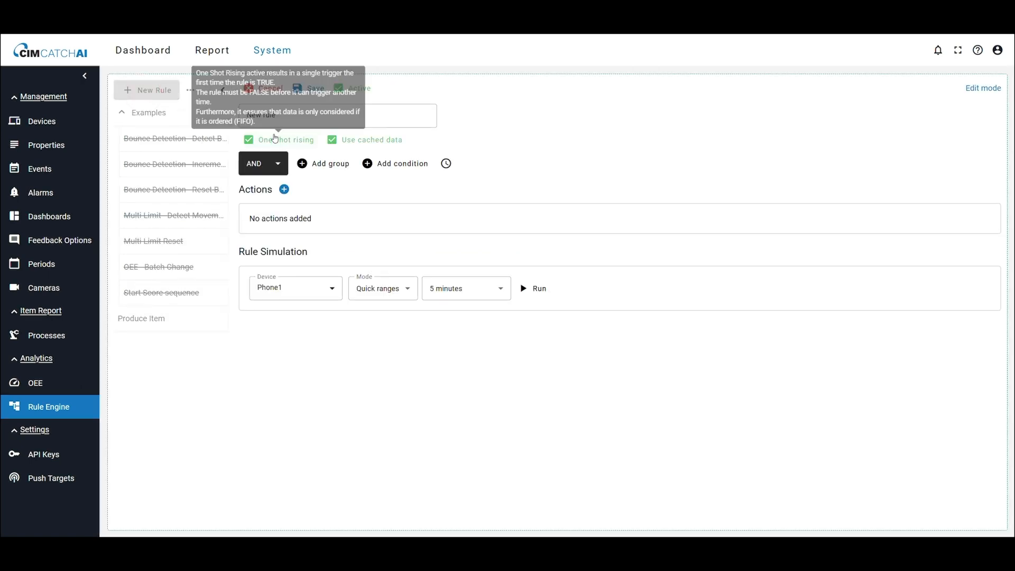
{"action": "triple_click", "coordinate": [241, 115]}
{"action": "type", "text": "Rec"}
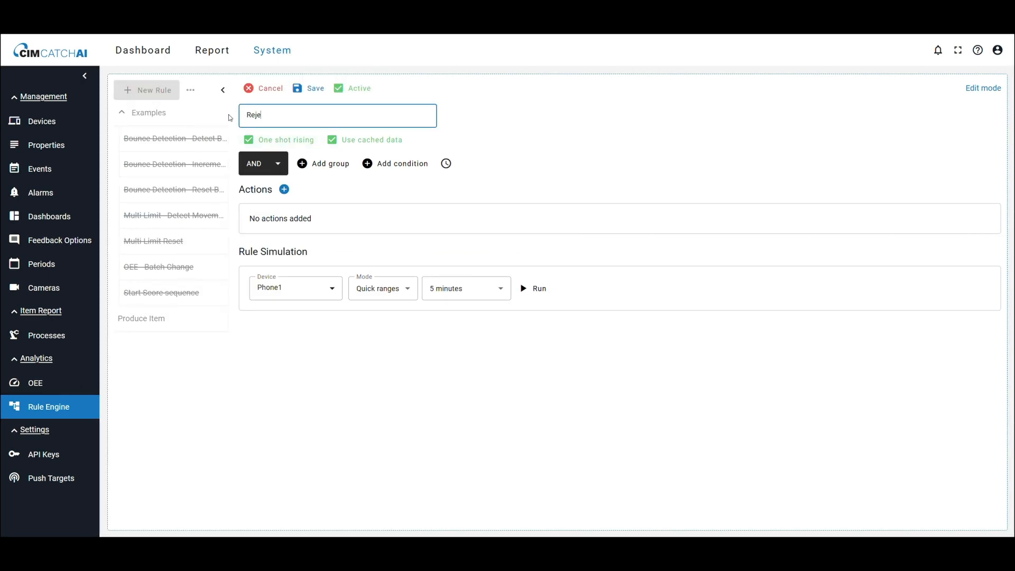
Step: Add a Change property action that increments the Reject count property
{"action": "left_click", "coordinate": [283, 189]}
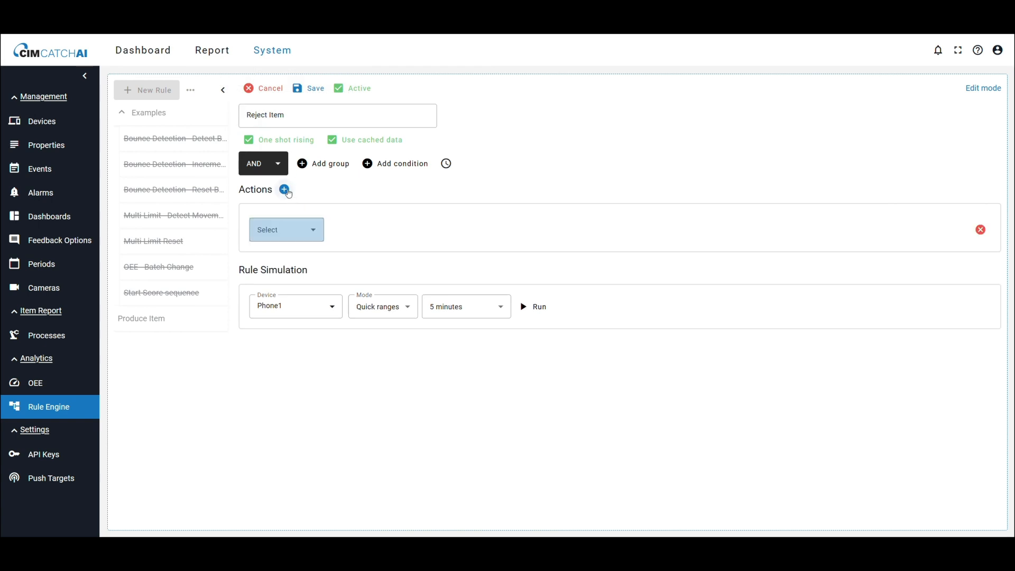
{"action": "left_click", "coordinate": [286, 230]}
{"action": "scroll", "coordinate": [299, 324], "scroll_direction": "down", "scroll_amount": 1}
{"action": "left_click", "coordinate": [299, 324]}
{"action": "left_click", "coordinate": [376, 230]}
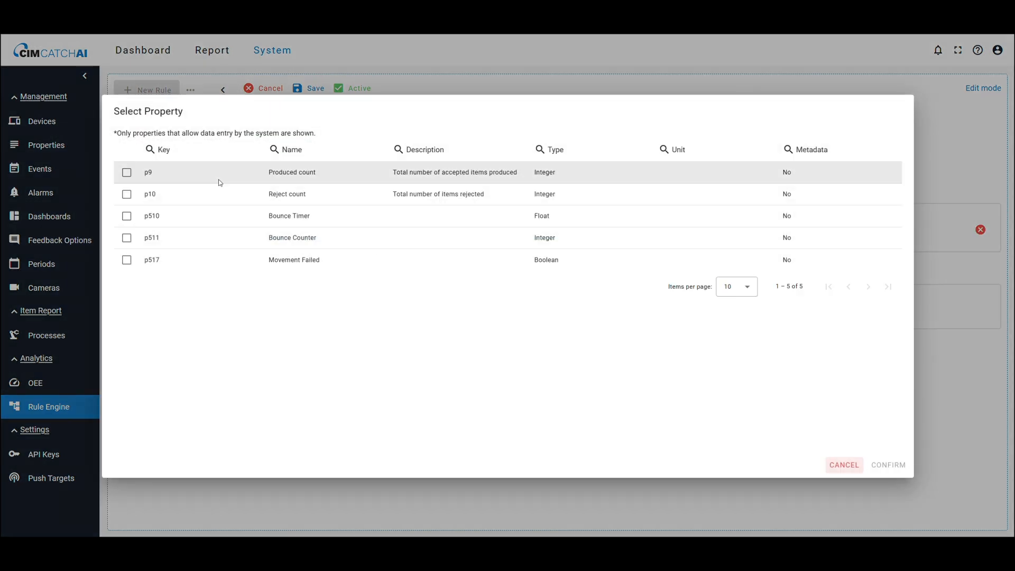
{"action": "left_click", "coordinate": [262, 196]}
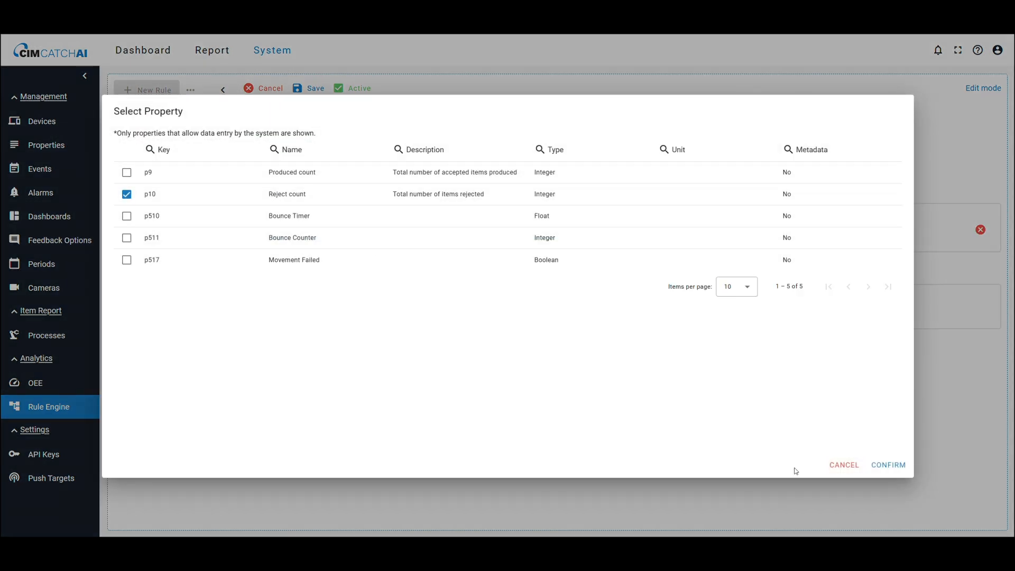
{"action": "left_click", "coordinate": [900, 468]}
{"action": "left_click", "coordinate": [539, 230]}
{"action": "left_click", "coordinate": [526, 264]}
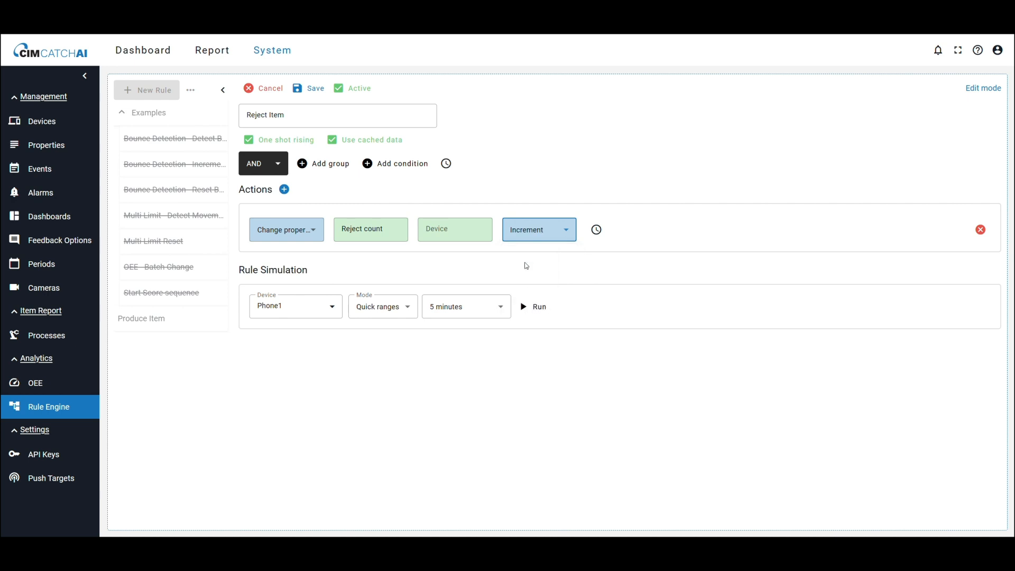
Step: Add a condition that Accelerometer Y changes more than 0.5, then save the rule
{"action": "left_click", "coordinate": [369, 163]}
{"action": "left_click", "coordinate": [353, 197]}
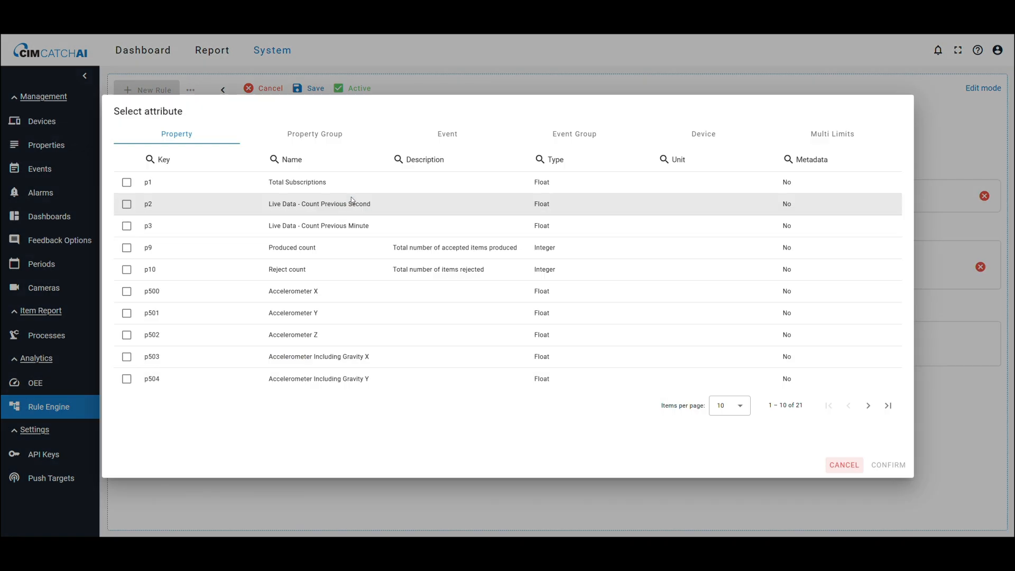
{"action": "left_click", "coordinate": [126, 313]}
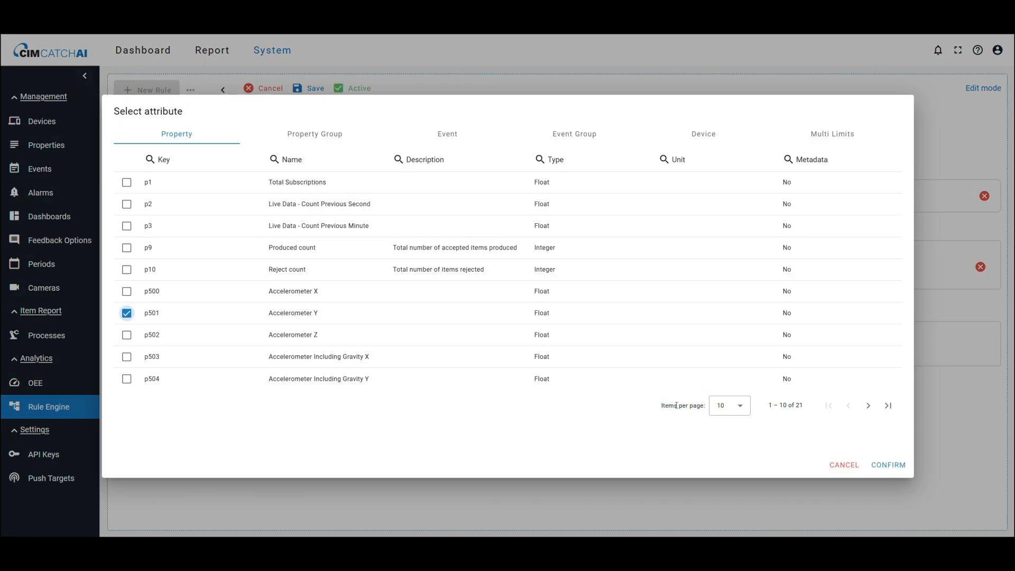
{"action": "left_click", "coordinate": [901, 469]}
{"action": "left_click", "coordinate": [452, 195]}
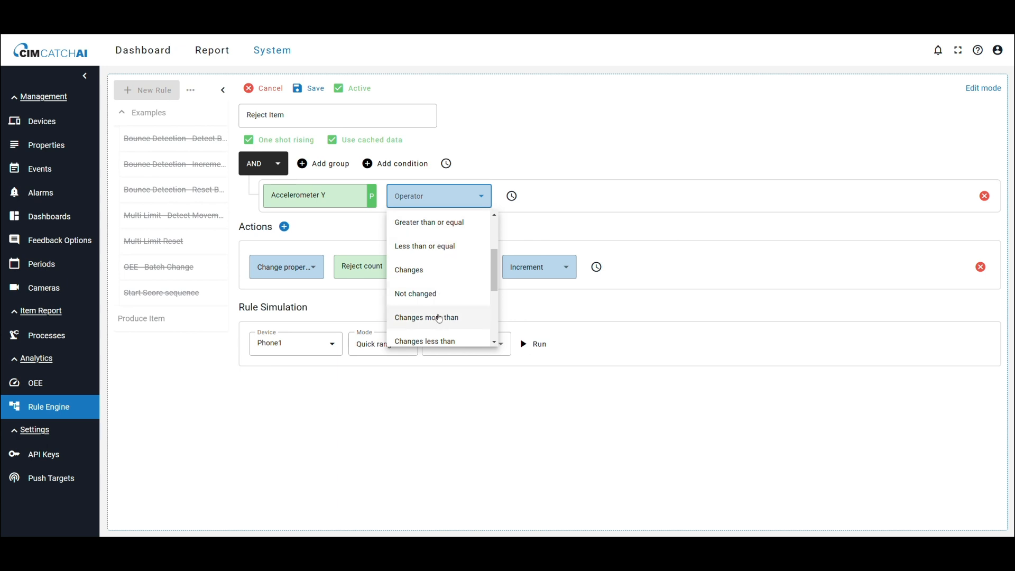
{"action": "left_click", "coordinate": [439, 317]}
{"action": "left_click", "coordinate": [544, 197]}
{"action": "type", "text": "0.5"}
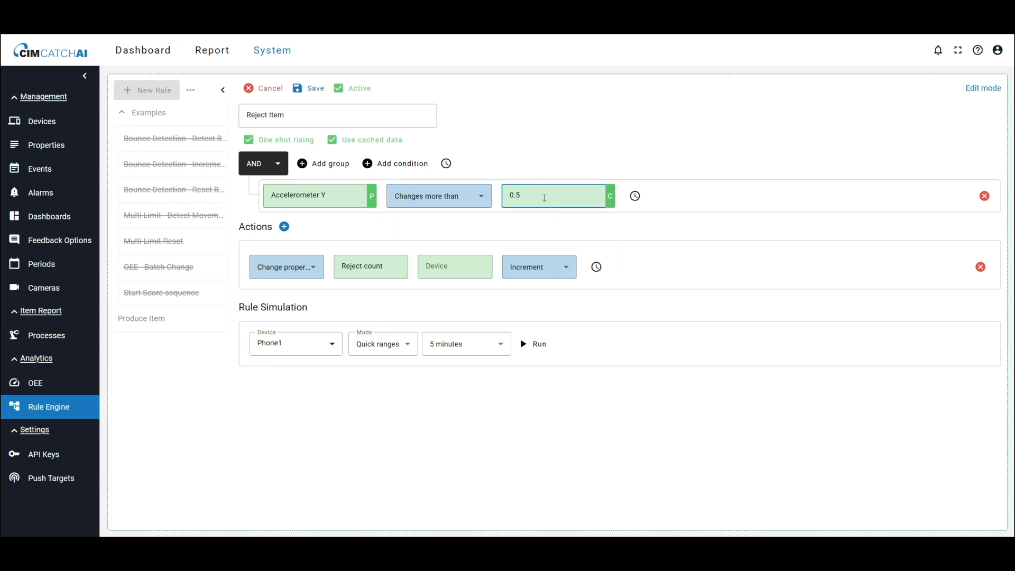
{"action": "left_click", "coordinate": [302, 88]}
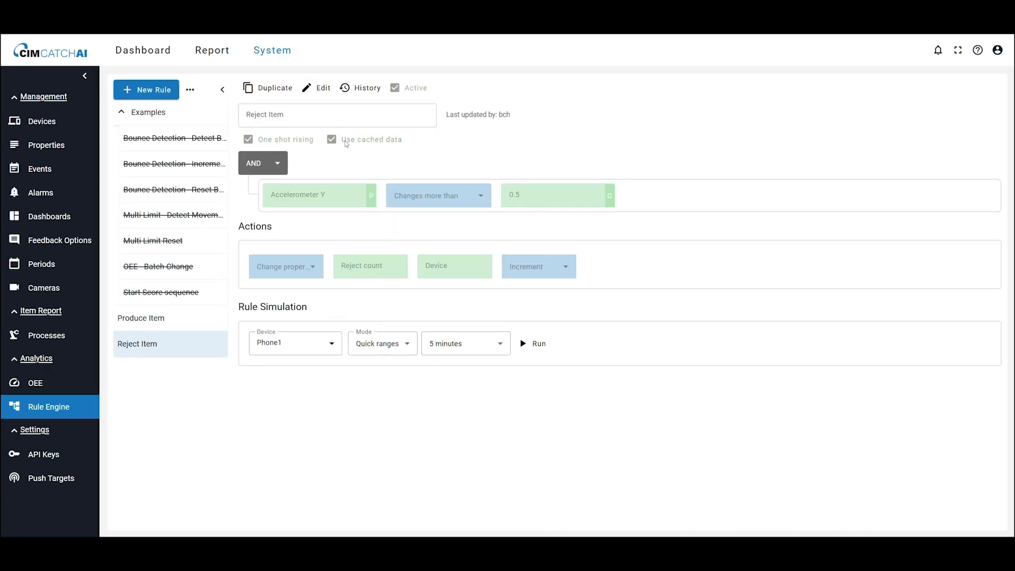
Step: Open the OEE report and select device Phone1
{"action": "left_click", "coordinate": [212, 50]}
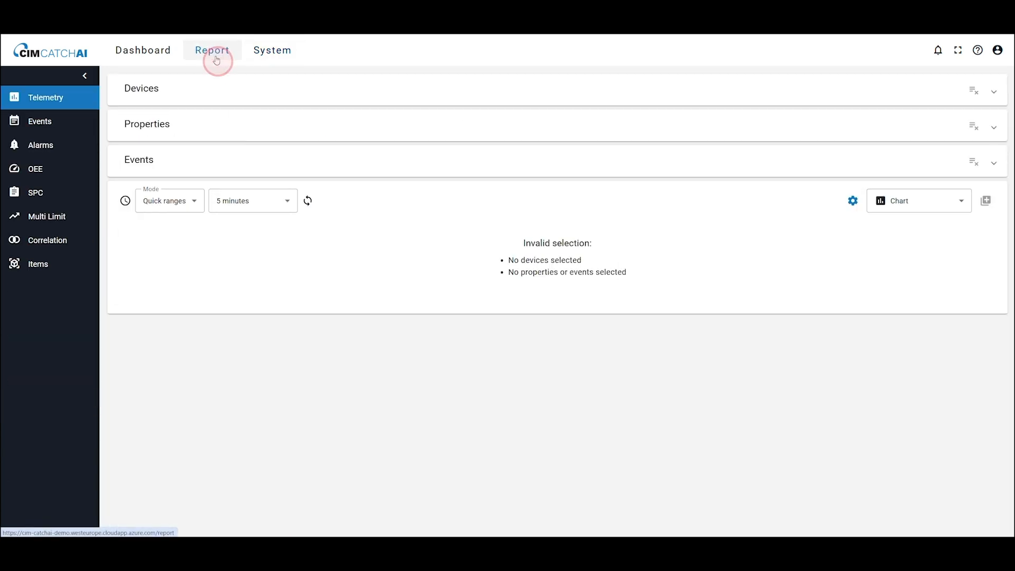
{"action": "left_click", "coordinate": [55, 175]}
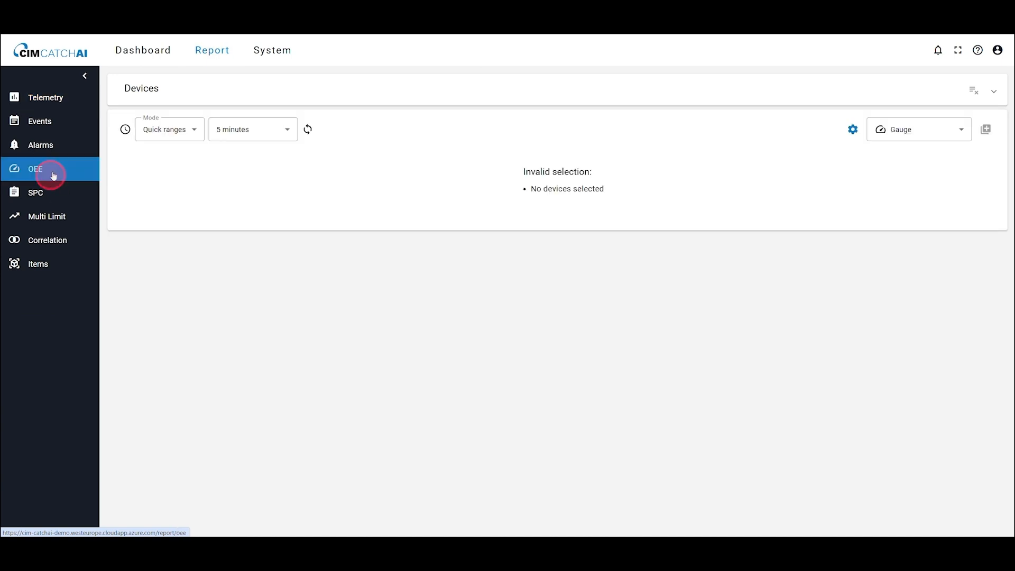
{"action": "left_click", "coordinate": [156, 97]}
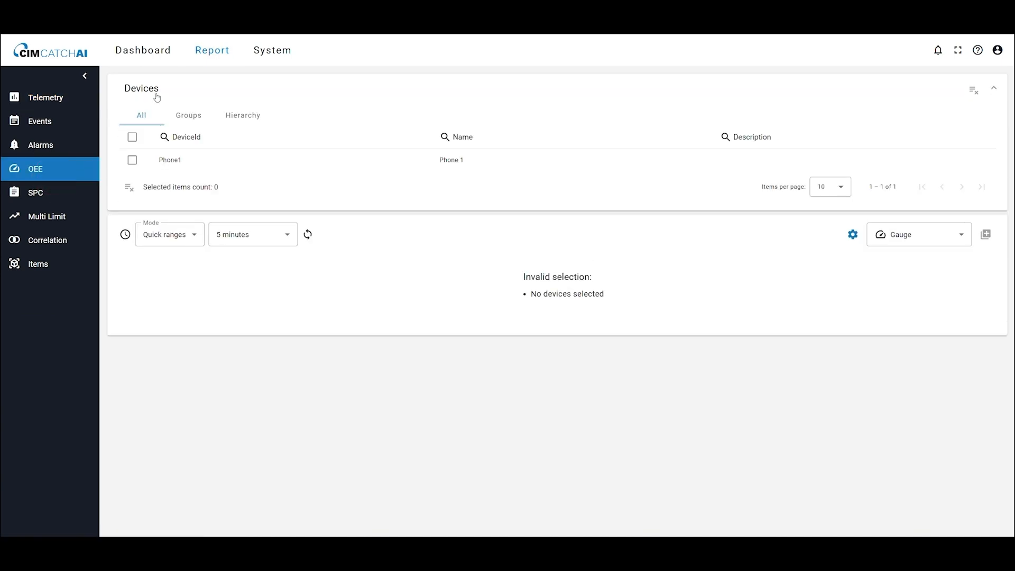
{"action": "left_click", "coordinate": [132, 160]}
{"action": "left_click", "coordinate": [313, 243]}
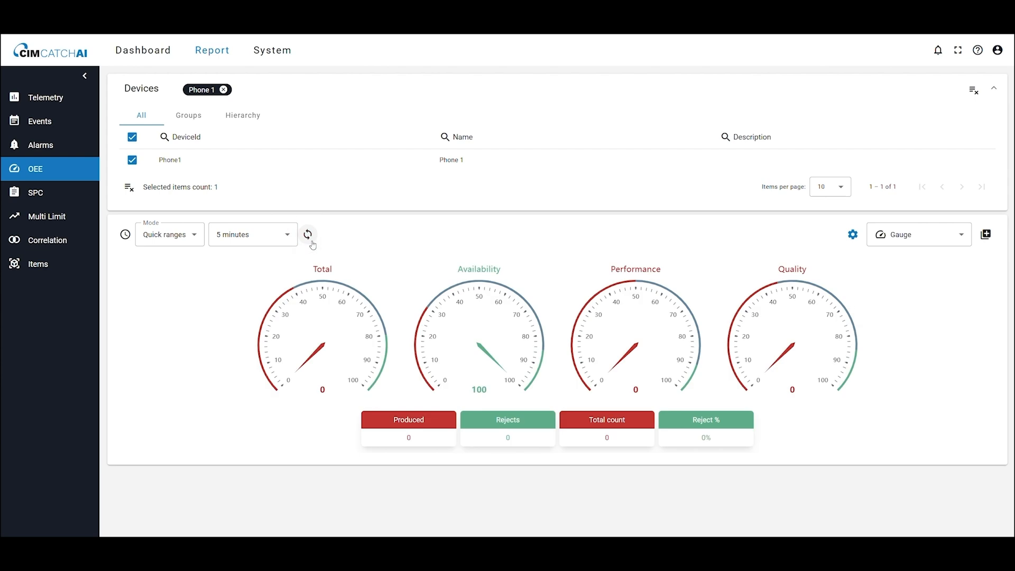
Step: Turn on showing Produced % in the OEE gauge settings and save them
{"action": "left_click", "coordinate": [849, 238]}
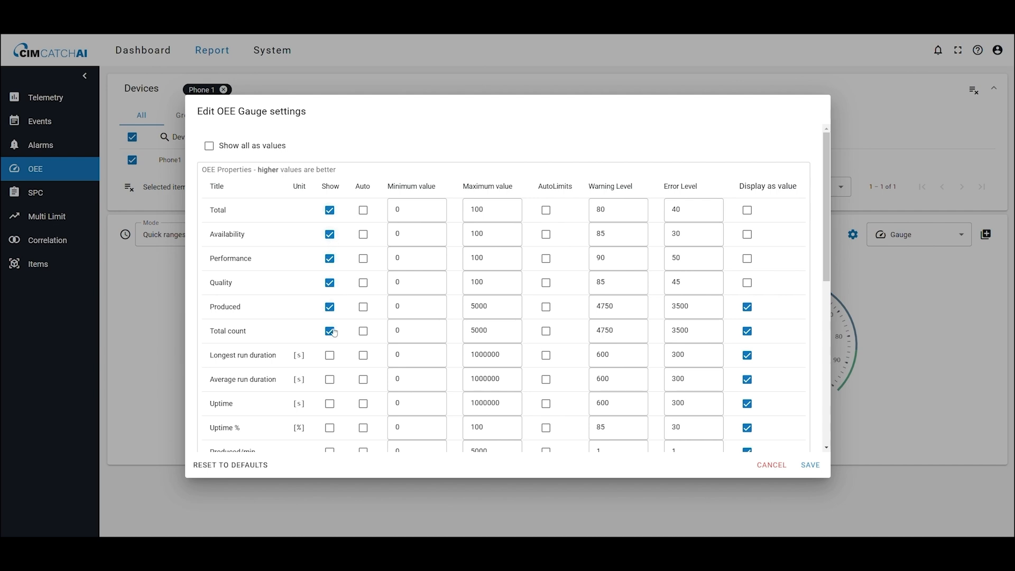
{"action": "scroll", "coordinate": [334, 331], "scroll_direction": "down", "scroll_amount": 5}
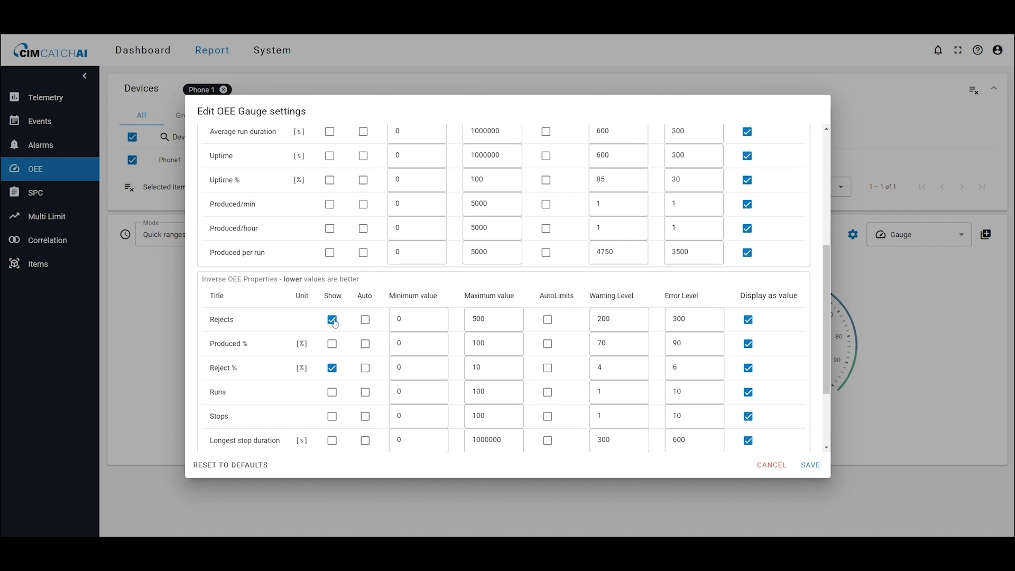
{"action": "left_click", "coordinate": [332, 343]}
{"action": "left_click", "coordinate": [810, 465]}
Step: Add the OEE gauge widget to the Case #2 - OEE Overview dashboard and open that dashboard
{"action": "left_click", "coordinate": [986, 235]}
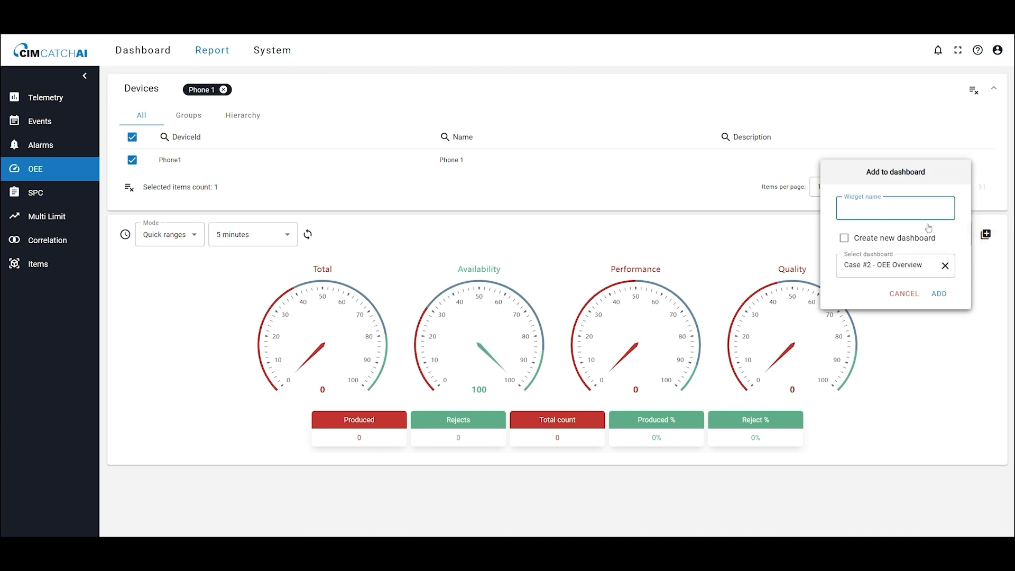
{"action": "left_click", "coordinate": [938, 295]}
{"action": "left_click", "coordinate": [149, 50]}
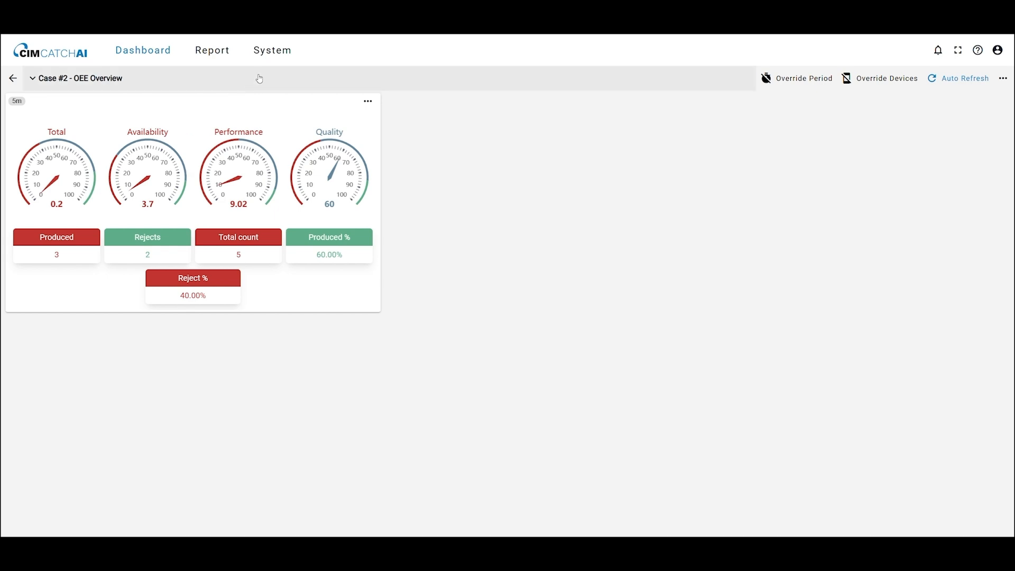
Step: Set the PackML state property in the OEE general settings to Bounce Counter
{"action": "left_click", "coordinate": [274, 51]}
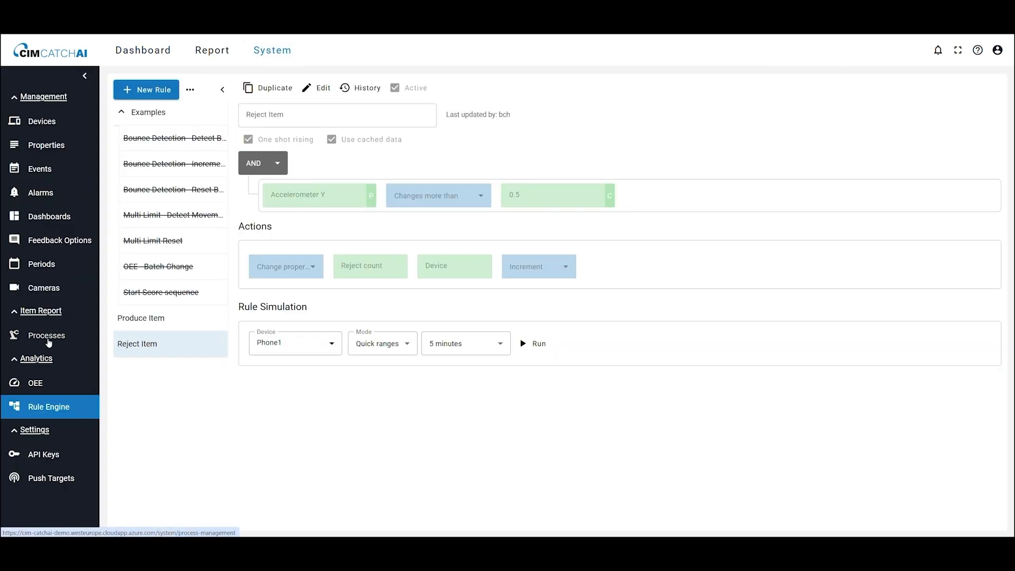
{"action": "left_click", "coordinate": [45, 376]}
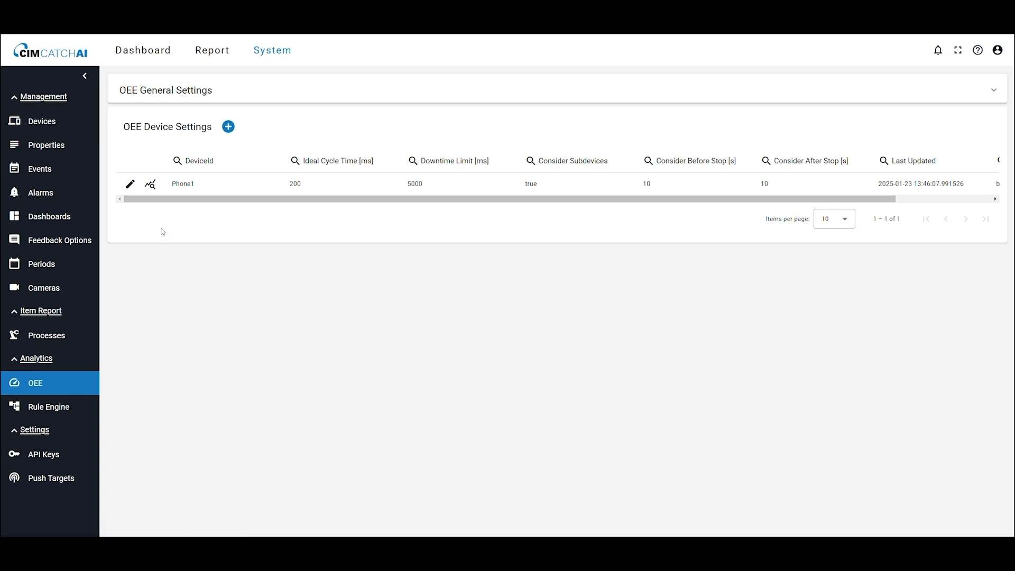
{"action": "left_click", "coordinate": [210, 99]}
{"action": "left_click", "coordinate": [159, 177]}
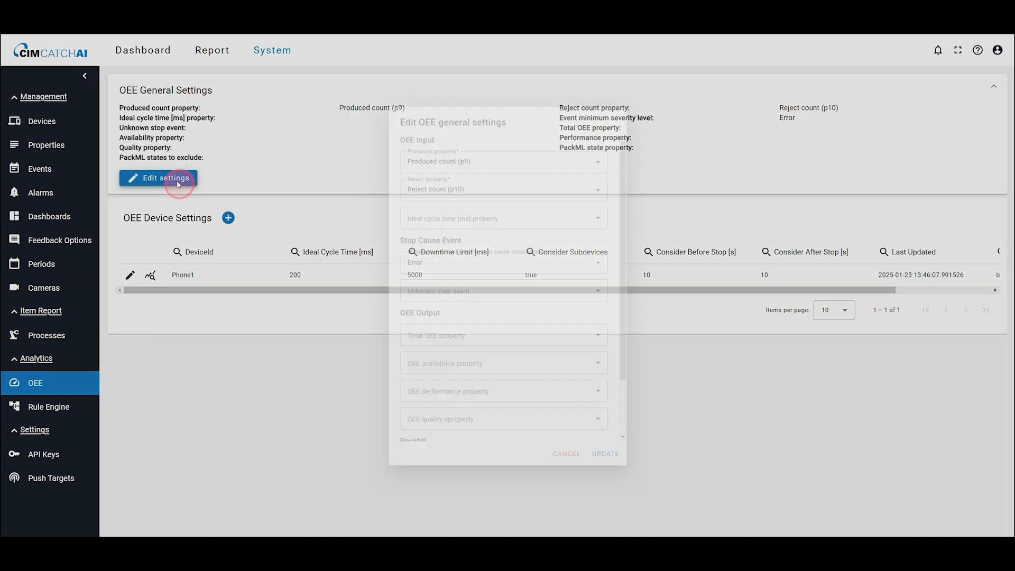
{"action": "scroll", "coordinate": [397, 344], "scroll_direction": "down", "scroll_amount": 2}
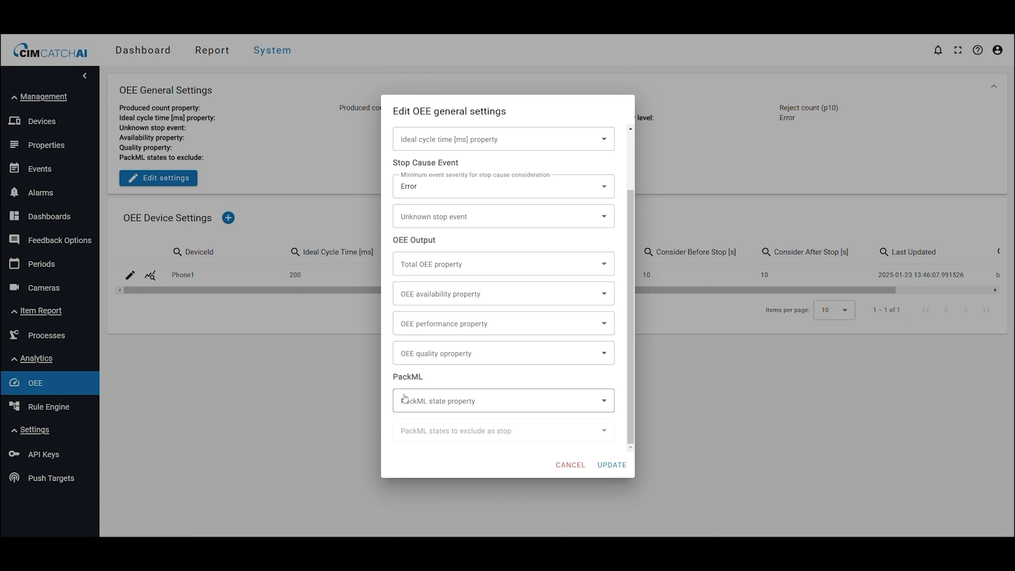
{"action": "left_click", "coordinate": [465, 402]}
{"action": "left_click", "coordinate": [262, 305]}
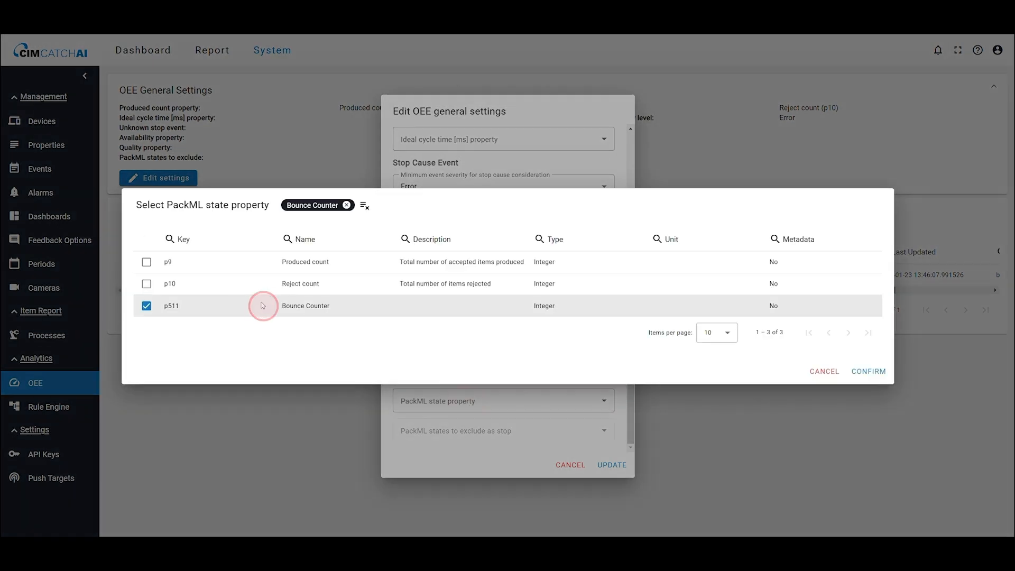
{"action": "left_click", "coordinate": [871, 371]}
{"action": "left_click", "coordinate": [611, 465]}
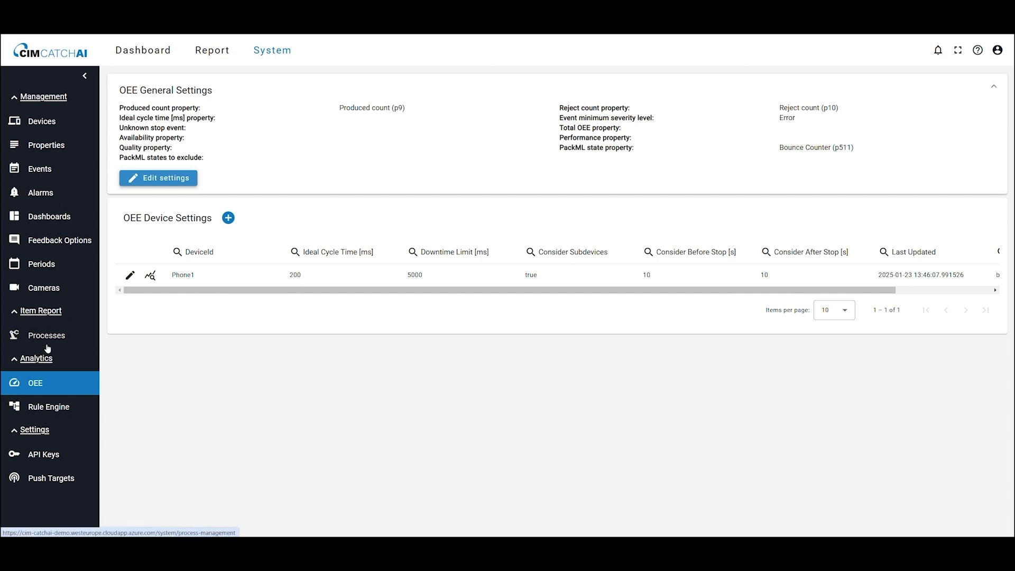
Step: Activate the Bounce Detection - Detect Bounce example rule
{"action": "left_click", "coordinate": [49, 412]}
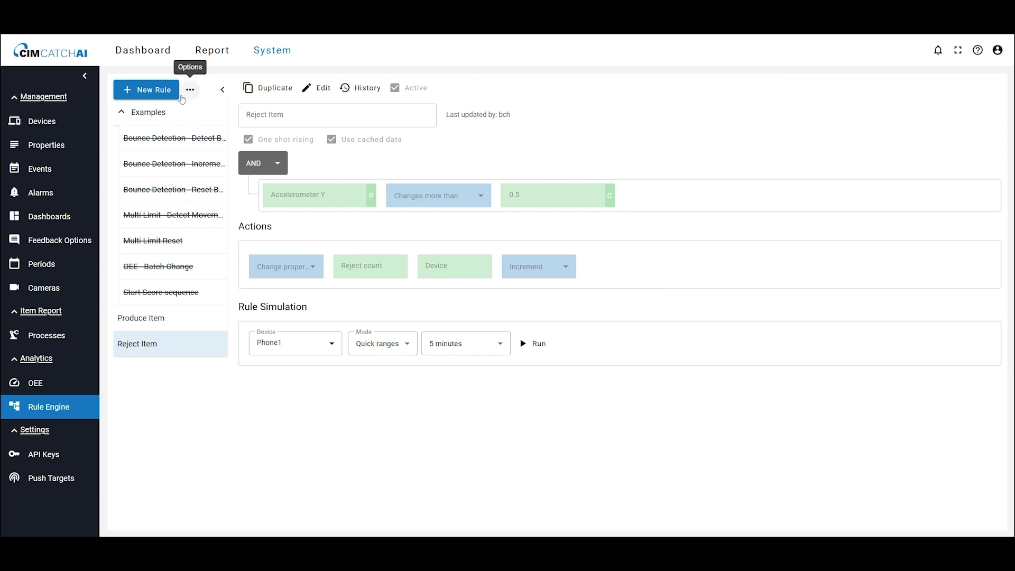
{"action": "left_click", "coordinate": [171, 143]}
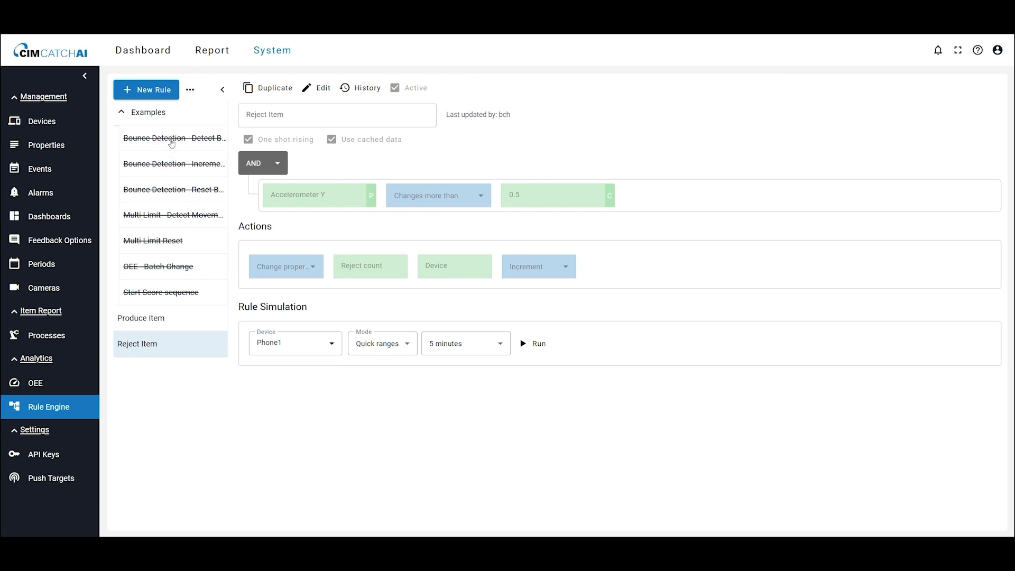
{"action": "left_click", "coordinate": [172, 143]}
{"action": "left_click", "coordinate": [317, 88]}
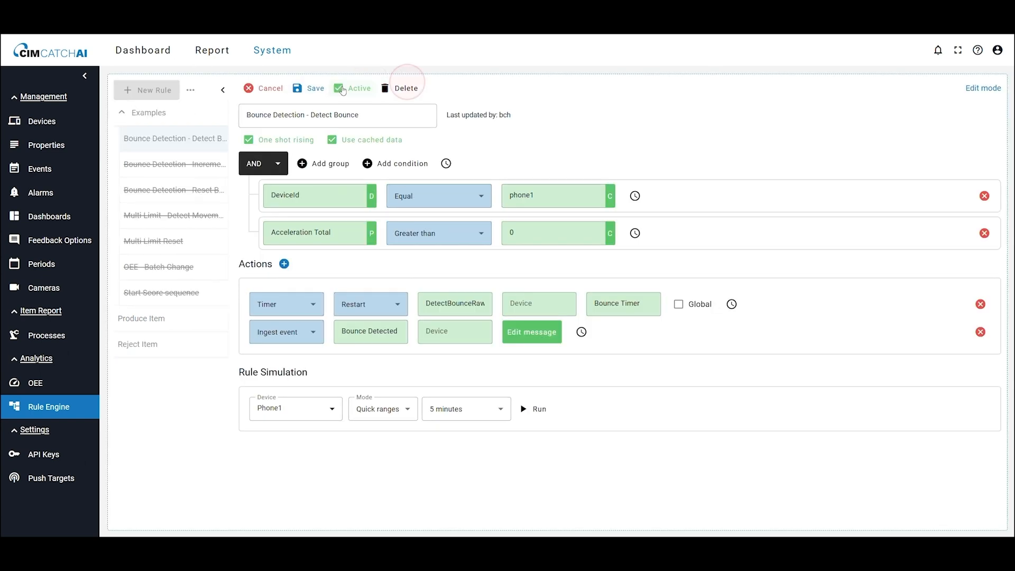
{"action": "left_click", "coordinate": [297, 93]}
Step: Activate the Bounce Detection Increment Bounce Counter and Reset example rules
{"action": "left_click", "coordinate": [197, 164]}
{"action": "left_click", "coordinate": [317, 88]}
{"action": "left_click", "coordinate": [301, 93]}
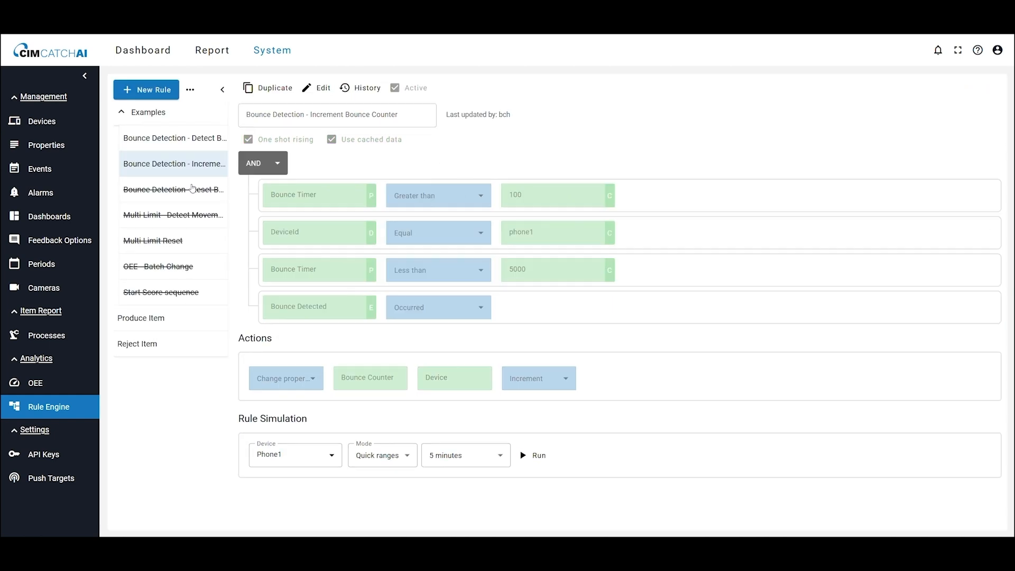
{"action": "left_click", "coordinate": [192, 190]}
{"action": "left_click", "coordinate": [317, 89]}
{"action": "left_click", "coordinate": [342, 88]}
{"action": "left_click", "coordinate": [305, 94]}
Step: Switch the OEE report to the PackML view and add it to the Case #2 - OEE Overview dashboard
{"action": "left_click", "coordinate": [207, 54]}
{"action": "left_click", "coordinate": [883, 243]}
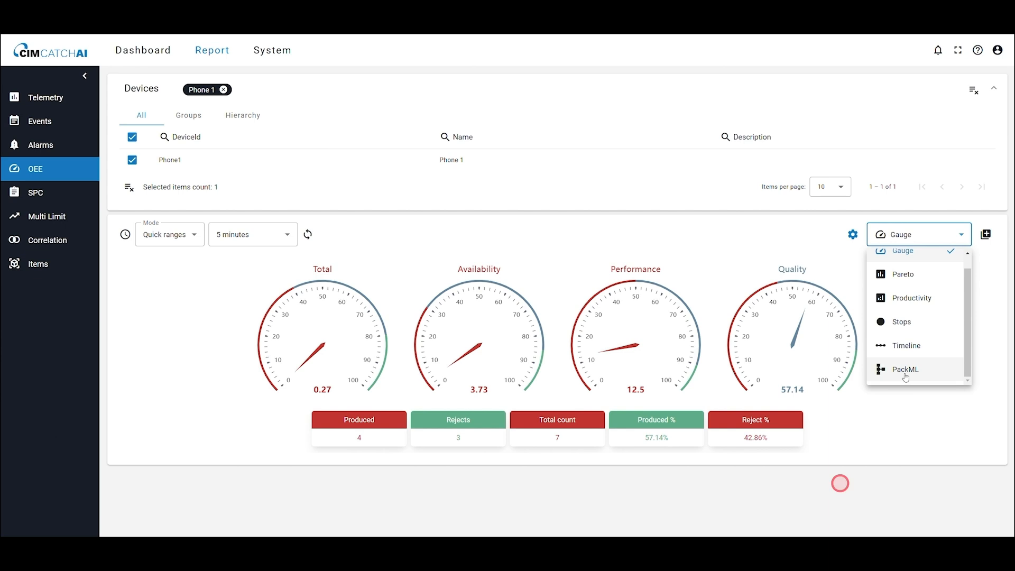
{"action": "left_click", "coordinate": [905, 370]}
{"action": "left_click", "coordinate": [984, 235]}
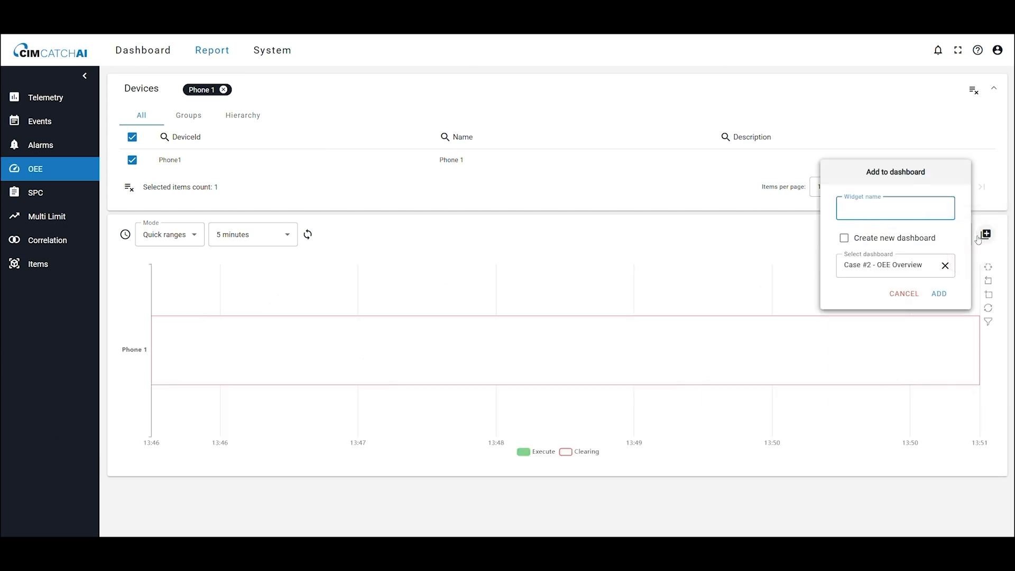
{"action": "left_click", "coordinate": [940, 293]}
{"action": "left_click", "coordinate": [130, 51]}
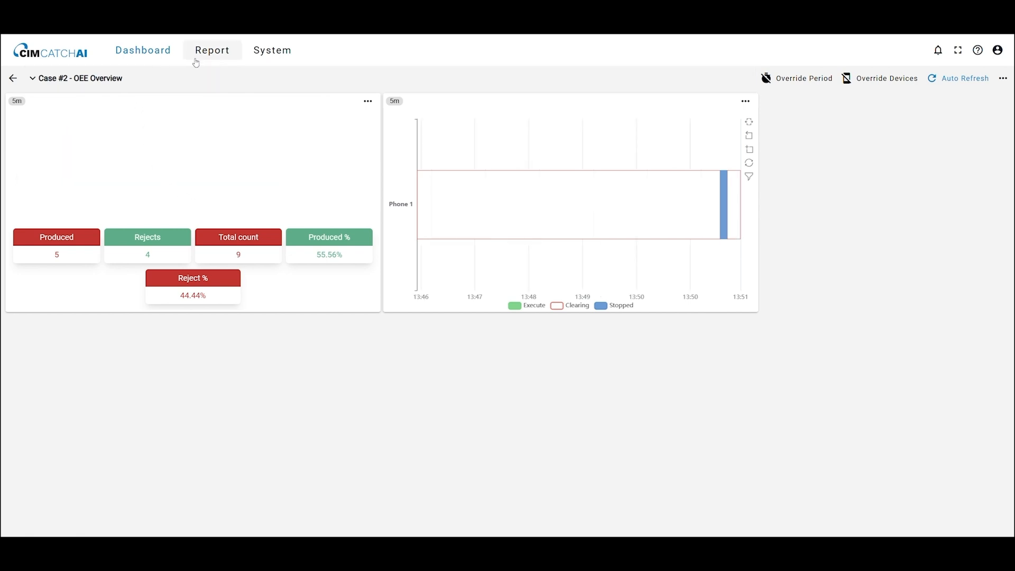
Step: Open the Telemetry report and select the Produced count and Reject count properties
{"action": "left_click", "coordinate": [213, 59]}
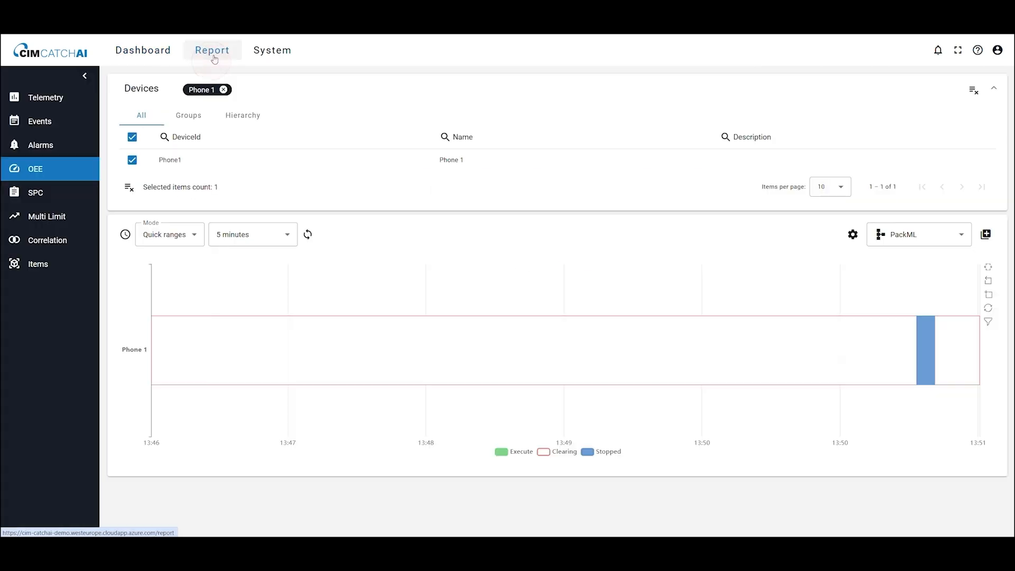
{"action": "left_click", "coordinate": [57, 100]}
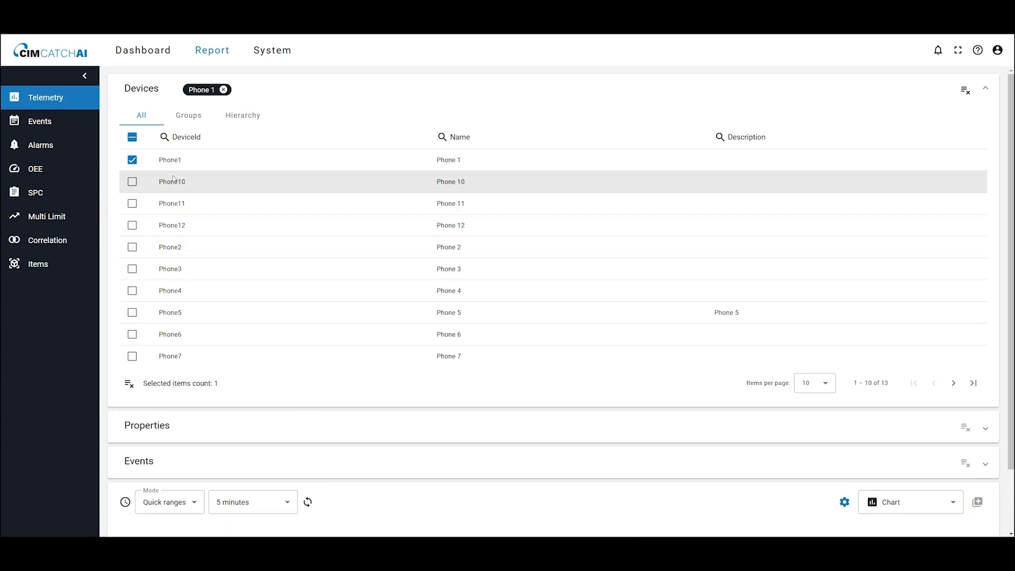
{"action": "left_click", "coordinate": [321, 91]}
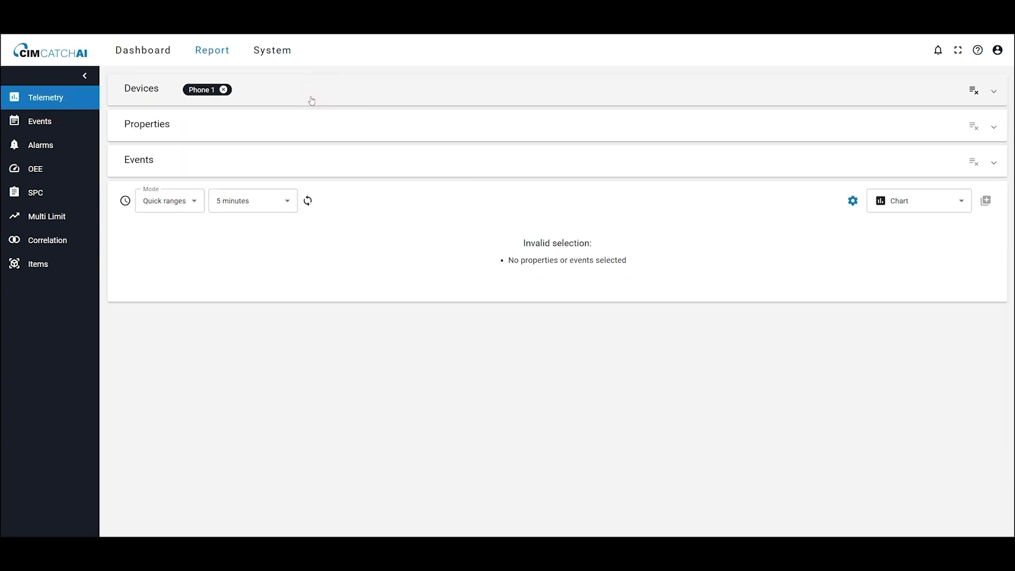
{"action": "left_click", "coordinate": [248, 130]}
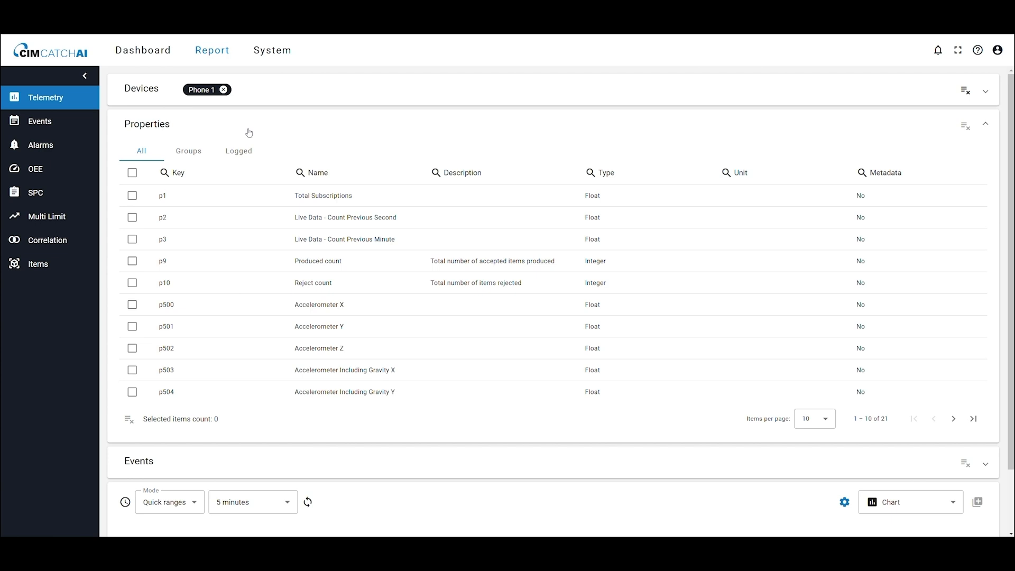
{"action": "left_click", "coordinate": [186, 259]}
{"action": "left_click", "coordinate": [184, 279]}
{"action": "left_click", "coordinate": [346, 126]}
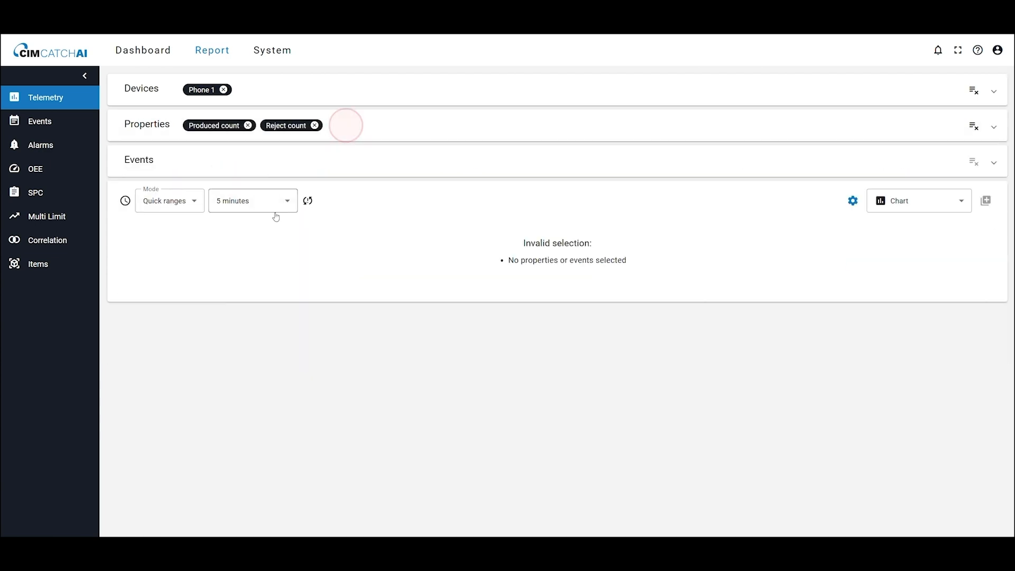
Step: Add the Bounce Detected event to the telemetry report and add the resulting chart to the Case #2 - OEE Overview dashboard
{"action": "left_click", "coordinate": [193, 163]}
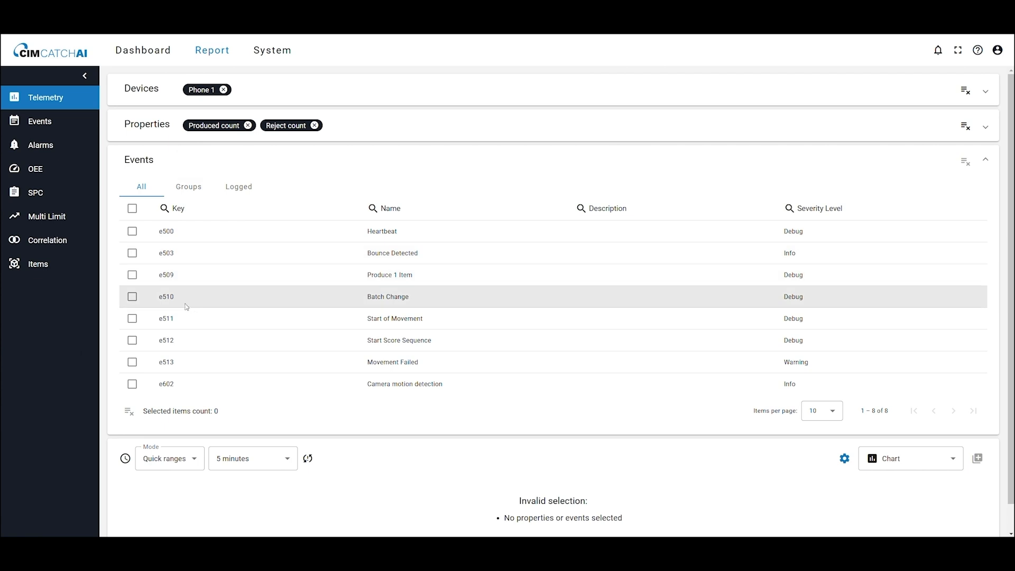
{"action": "left_click", "coordinate": [386, 253]}
{"action": "left_click", "coordinate": [294, 164]}
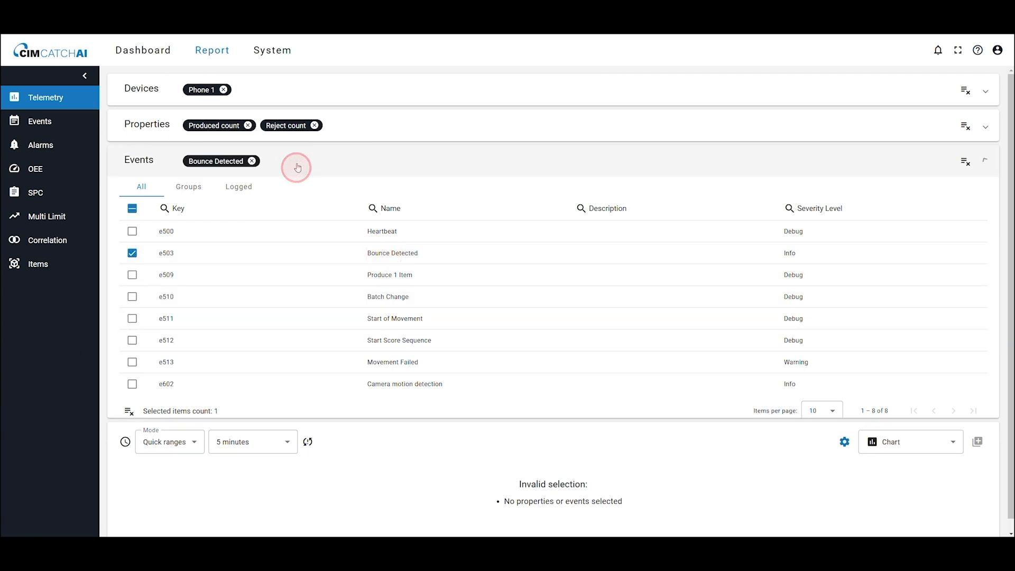
{"action": "left_click", "coordinate": [307, 200]}
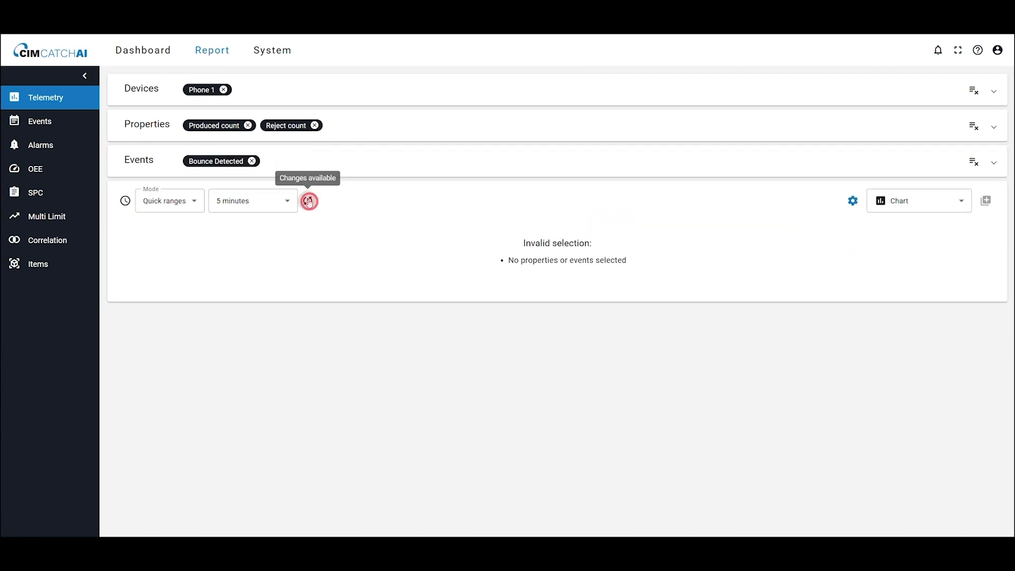
{"action": "left_click", "coordinate": [985, 201]}
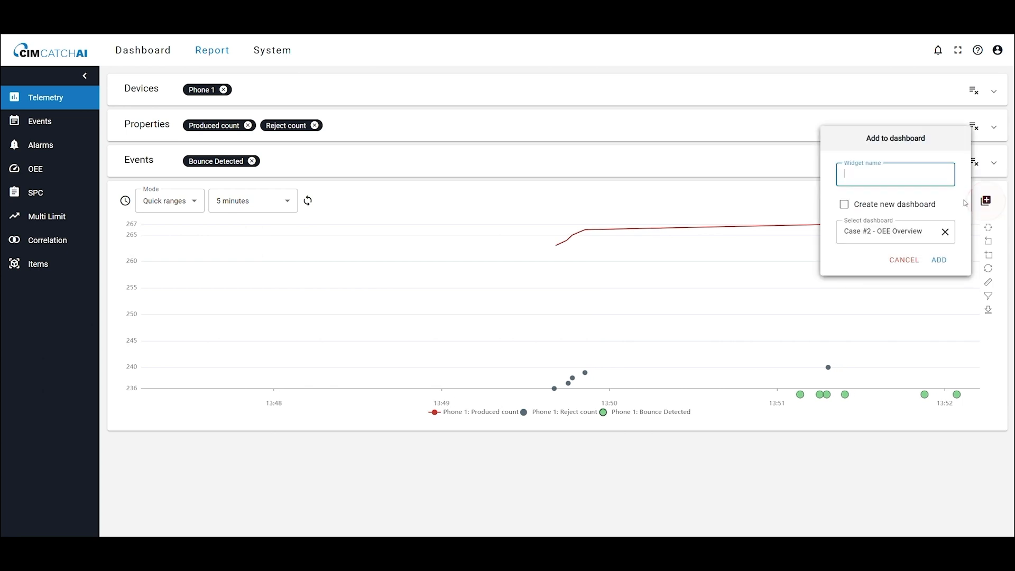
{"action": "left_click", "coordinate": [937, 259]}
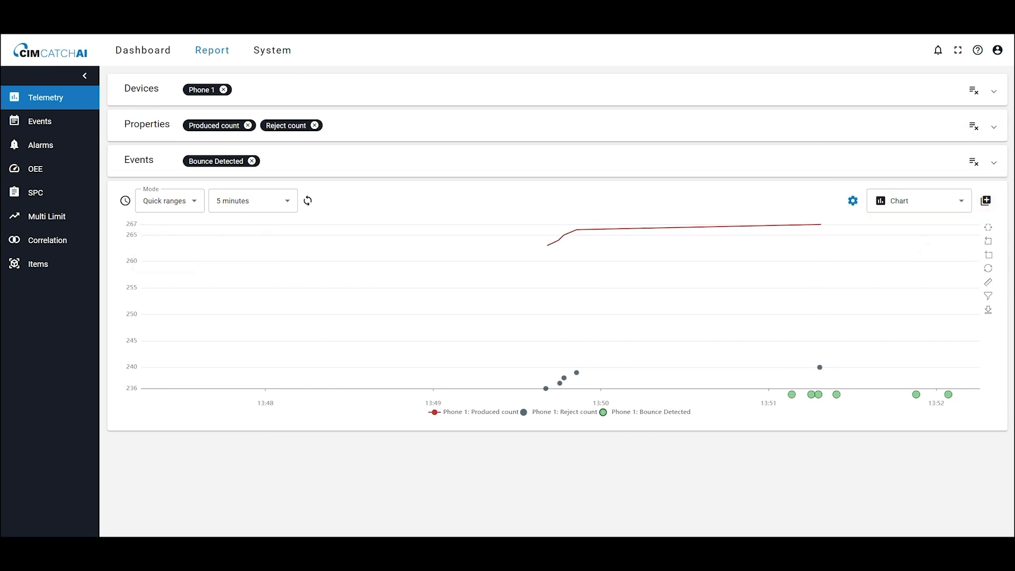
Step: Rearrange the Case #2 - OEE Overview dashboard: OEE widget widened across the top, telemetry and PackML charts below, and save
{"action": "left_click", "coordinate": [143, 50]}
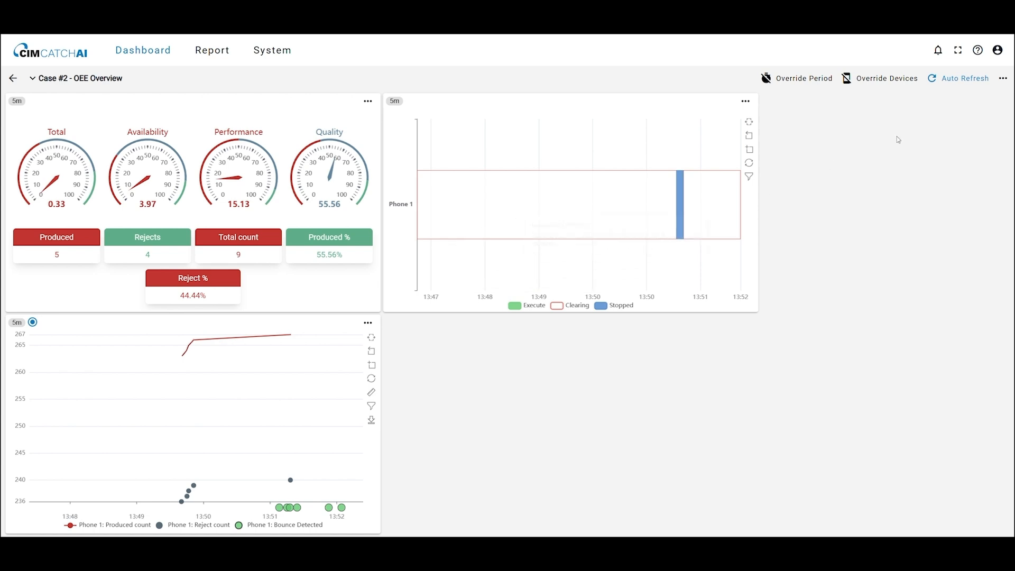
{"action": "left_click", "coordinate": [1003, 79]}
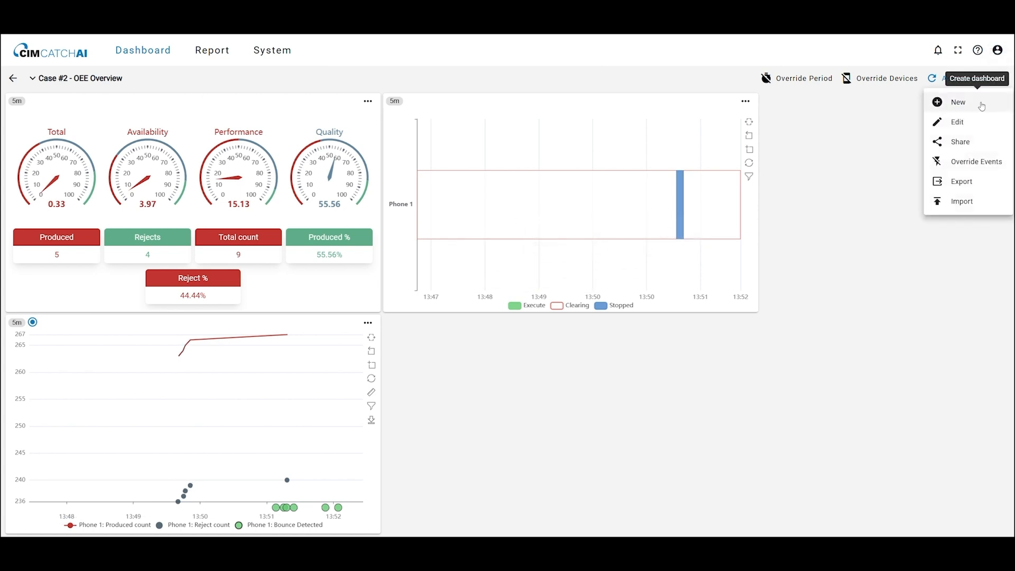
{"action": "left_click", "coordinate": [957, 119]}
{"action": "left_click_drag", "start_coordinate": [696, 133], "coordinate": [879, 328]}
{"action": "left_click_drag", "start_coordinate": [296, 323], "coordinate": [529, 321]}
{"action": "left_click_drag", "start_coordinate": [254, 106], "coordinate": [881, 104]}
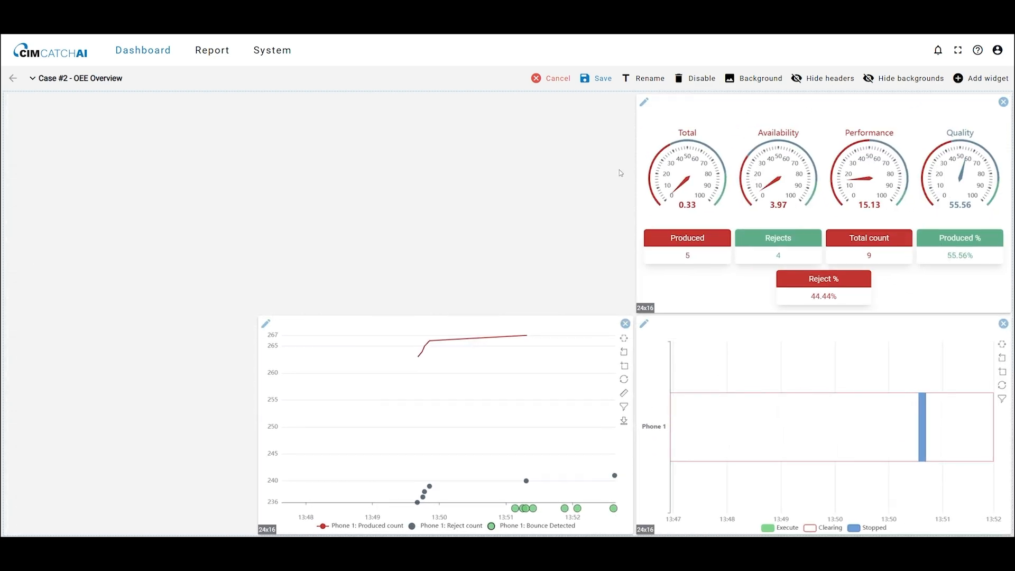
{"action": "left_click_drag", "start_coordinate": [636, 178], "coordinate": [265, 220]}
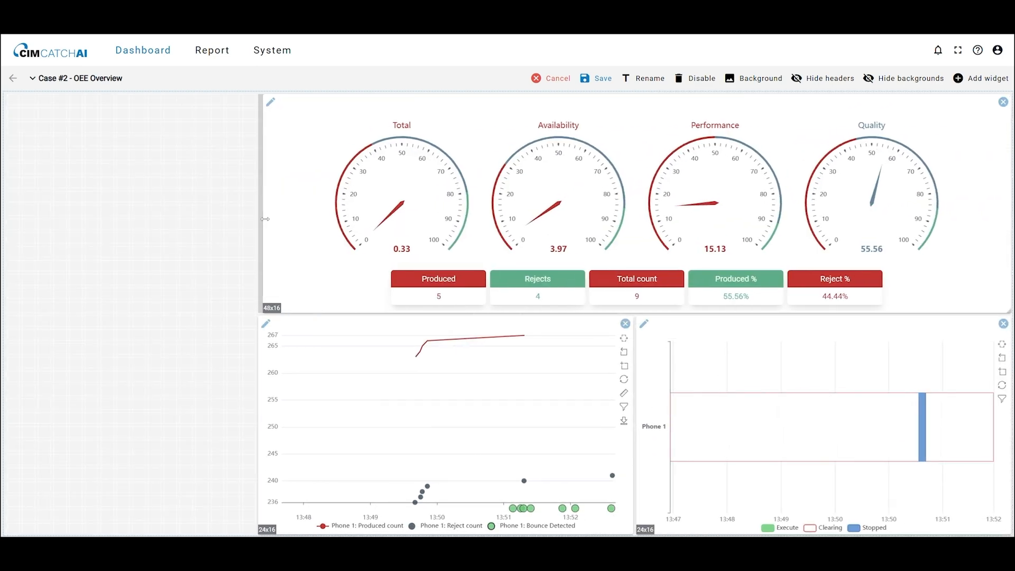
{"action": "left_click", "coordinate": [603, 79]}
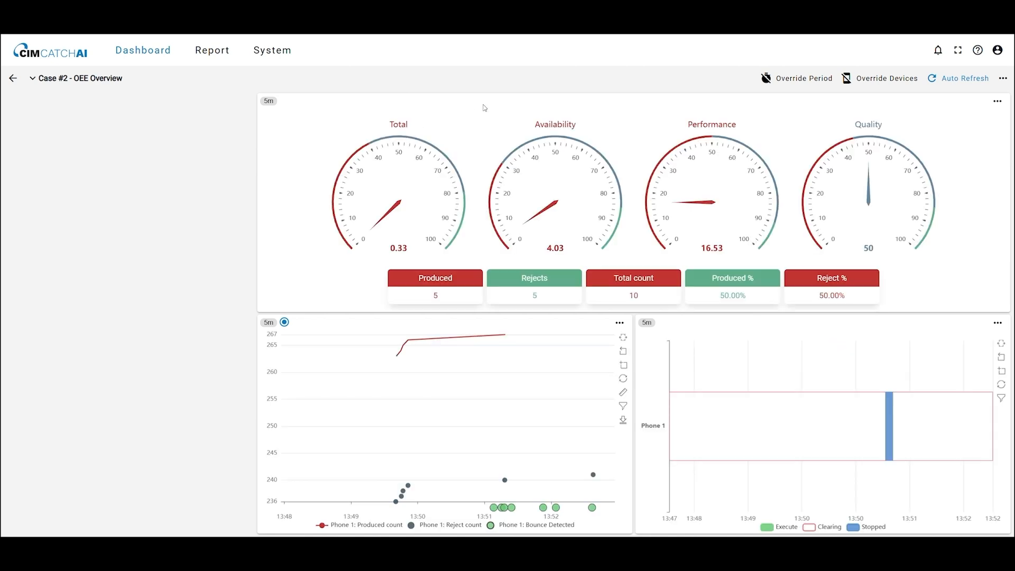
Step: Add a Time Picker widget filling the dashboard's empty left column and save the dashboard
{"action": "left_click", "coordinate": [1001, 79]}
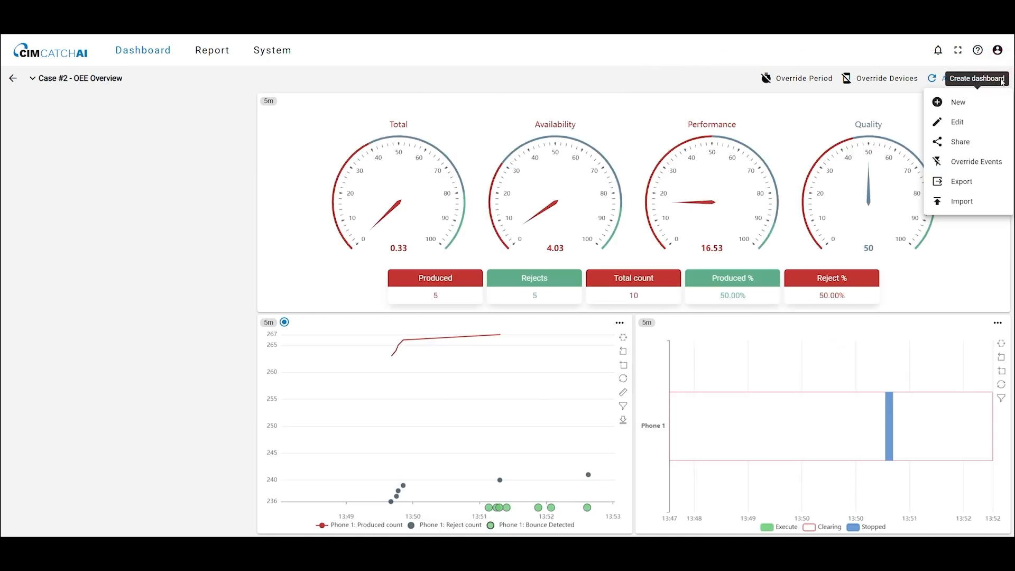
{"action": "left_click", "coordinate": [958, 123]}
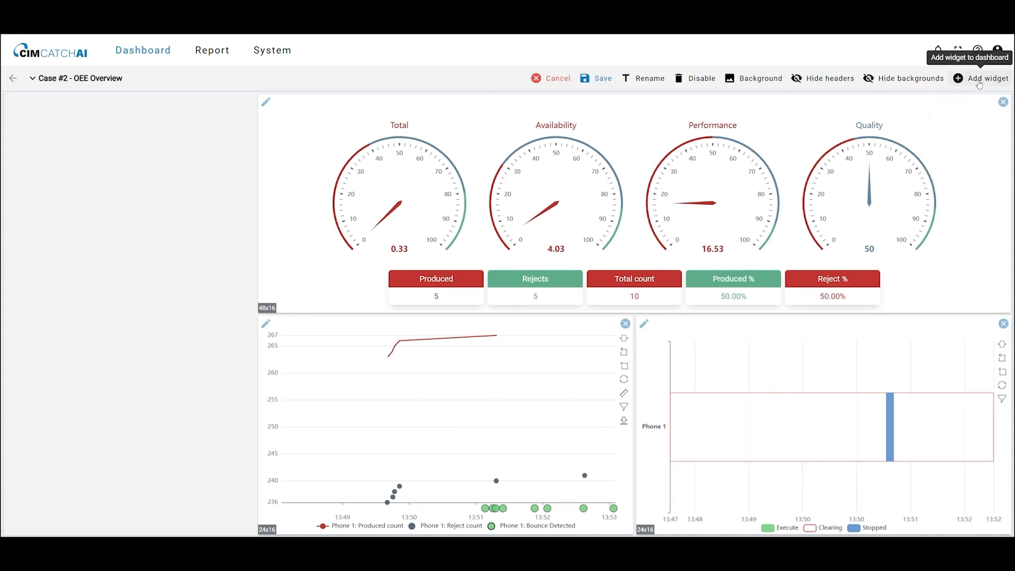
{"action": "left_click", "coordinate": [978, 81]}
{"action": "left_click", "coordinate": [967, 138]}
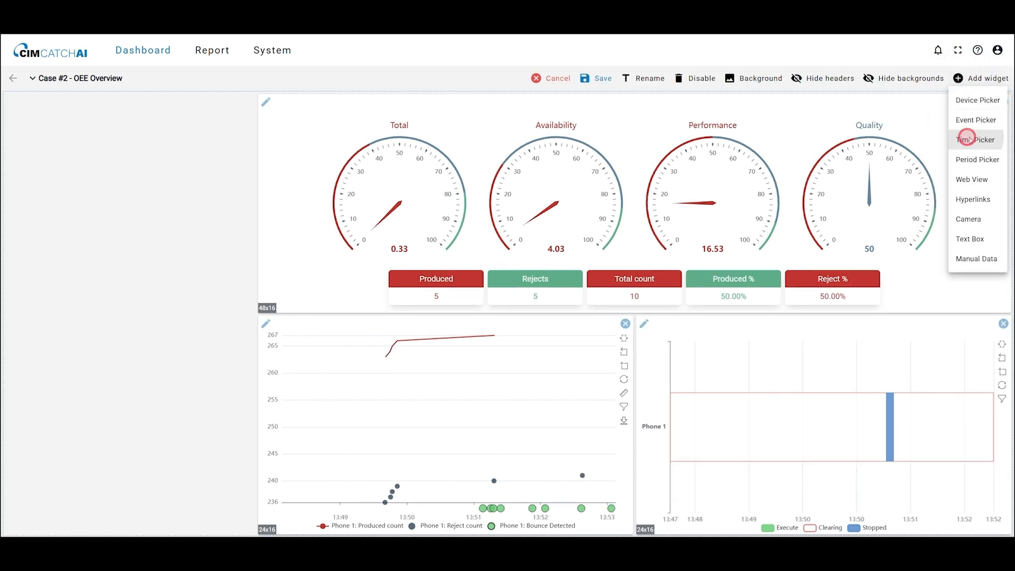
{"action": "left_click", "coordinate": [672, 421]}
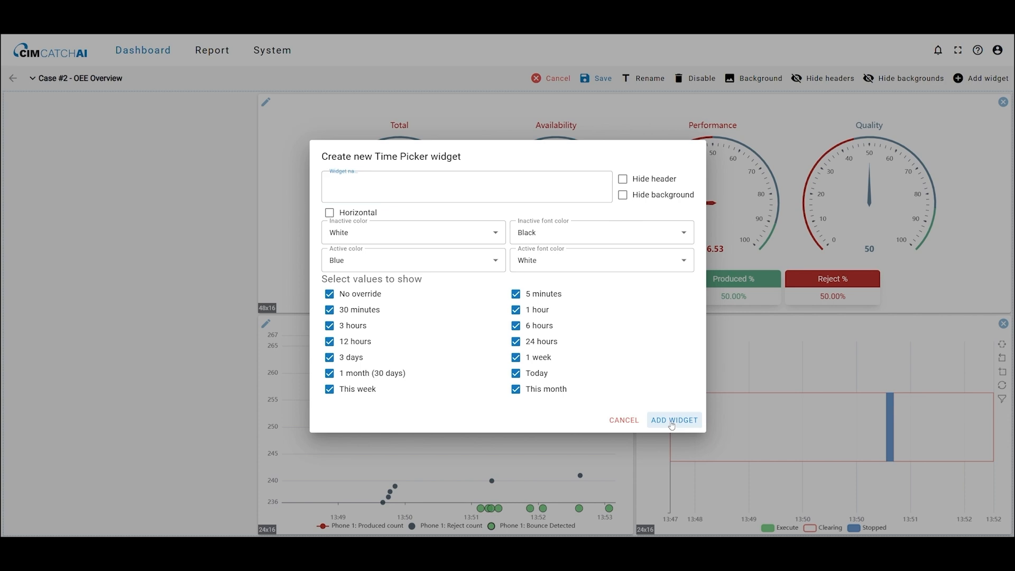
{"action": "left_click_drag", "start_coordinate": [125, 316], "coordinate": [254, 532]}
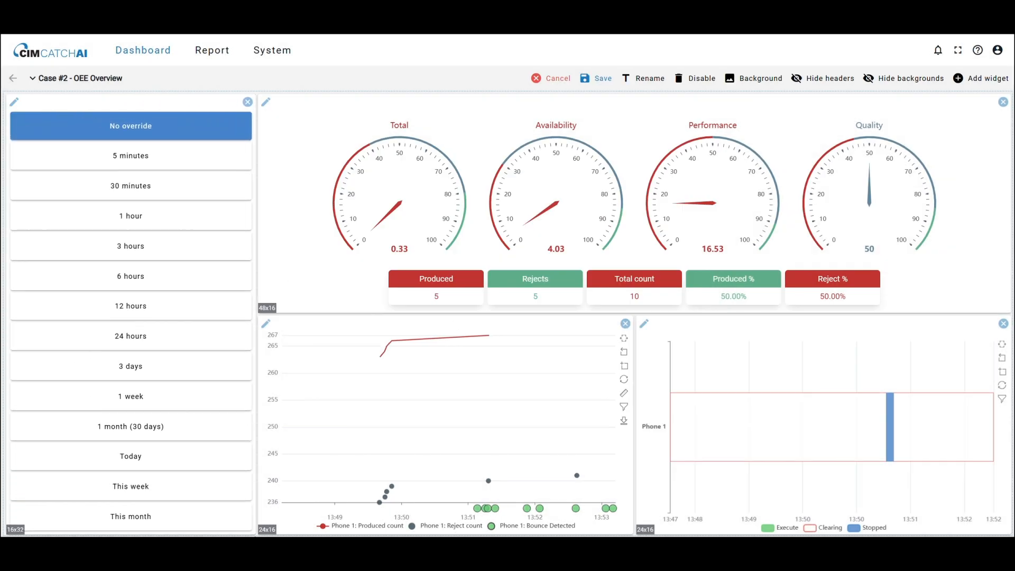
{"action": "left_click", "coordinate": [609, 72]}
Step: Switch the dashboard period to 30 minutes with the time picker
{"action": "left_click", "coordinate": [169, 167]}
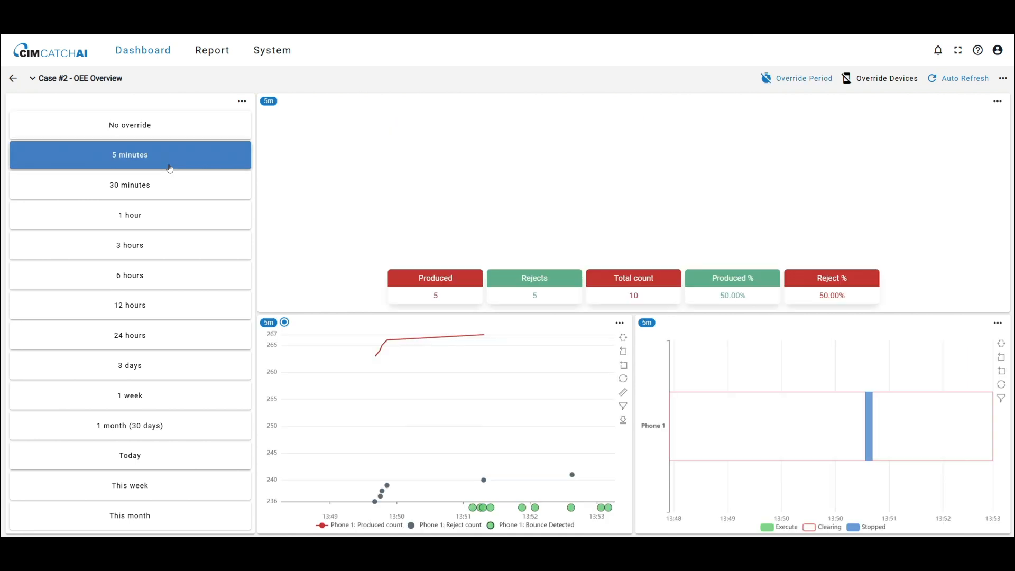
{"action": "left_click", "coordinate": [146, 192]}
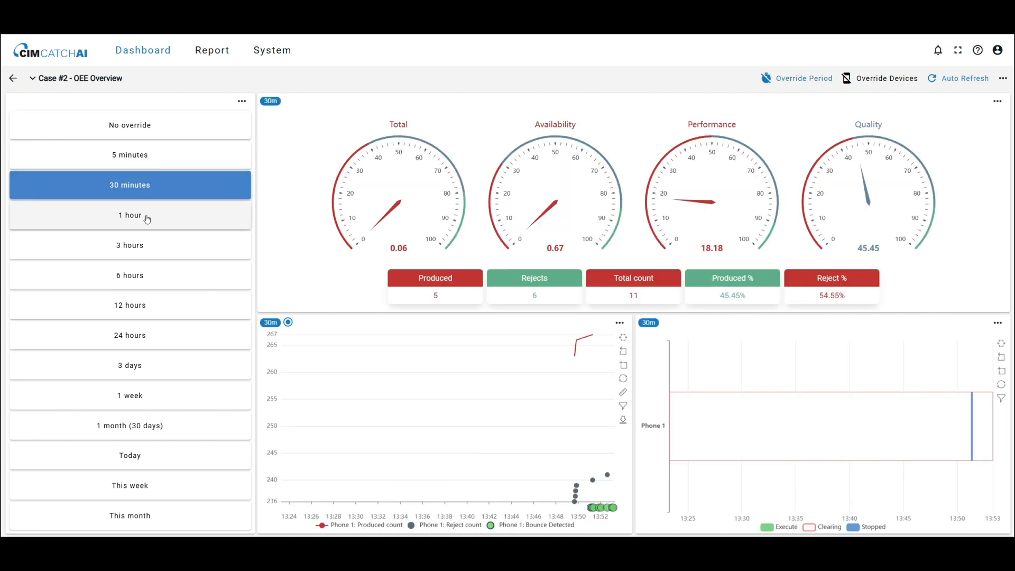